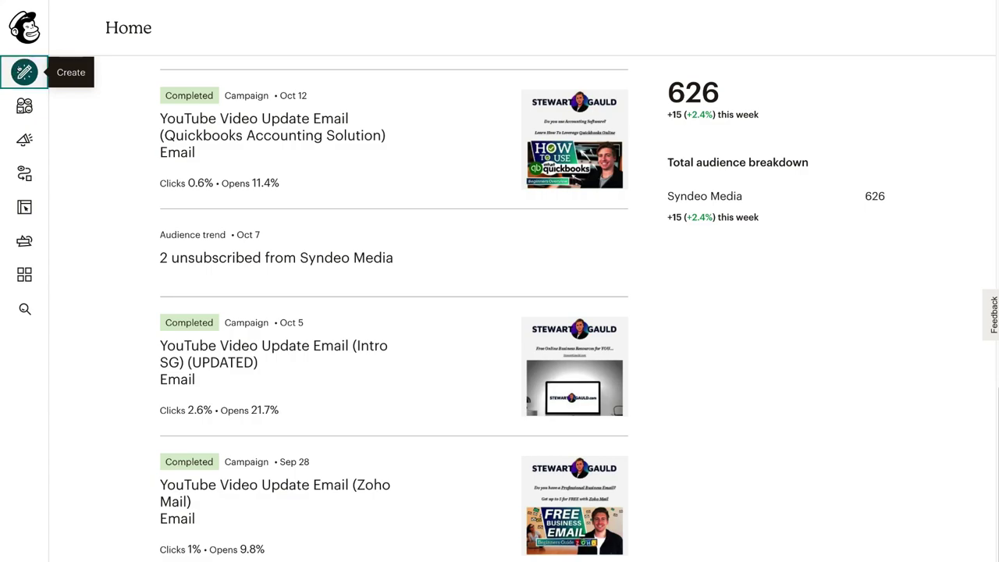
- From the Create menu, choose Customer Journeys to see its introduction
{"action": "left_click", "coordinate": [24, 72]}
{"action": "mouse_move", "coordinate": [182, 111]}
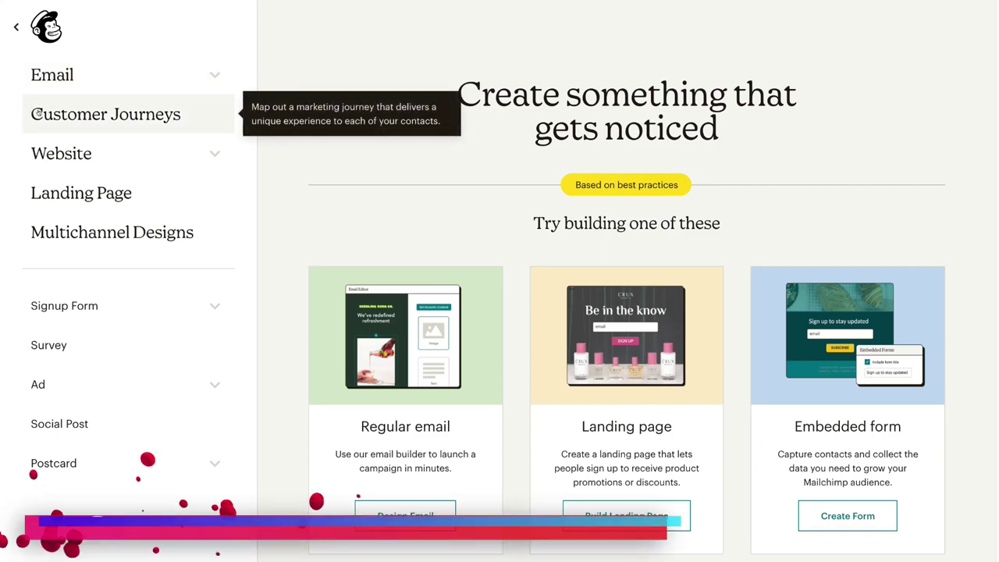
{"action": "left_click", "coordinate": [183, 111]}
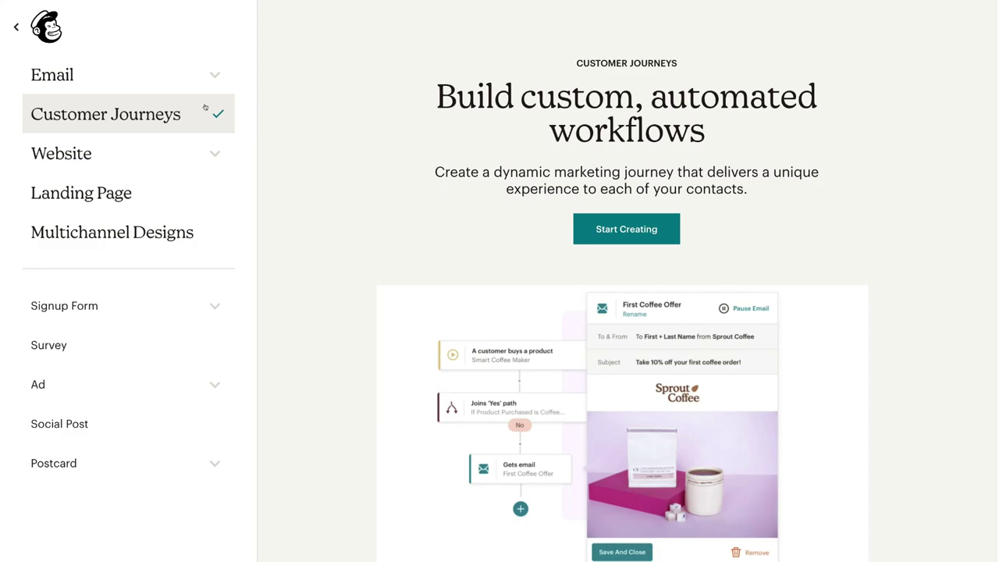
- Start creating a journey and scroll to the pre-built journey maps like Welcome new contacts
{"action": "left_click", "coordinate": [627, 238]}
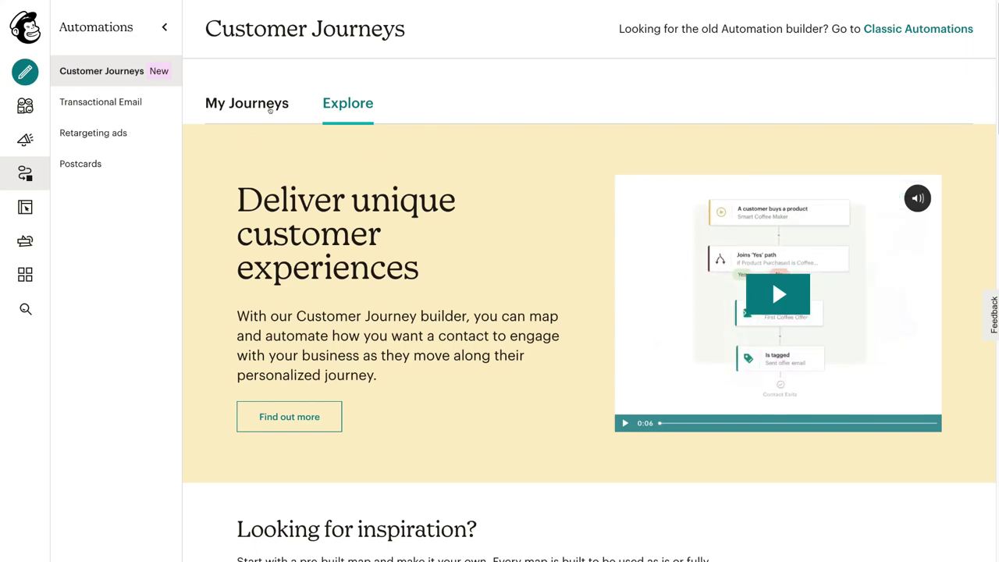
{"action": "scroll", "coordinate": [533, 218], "scroll_direction": "down", "scroll_amount": 6}
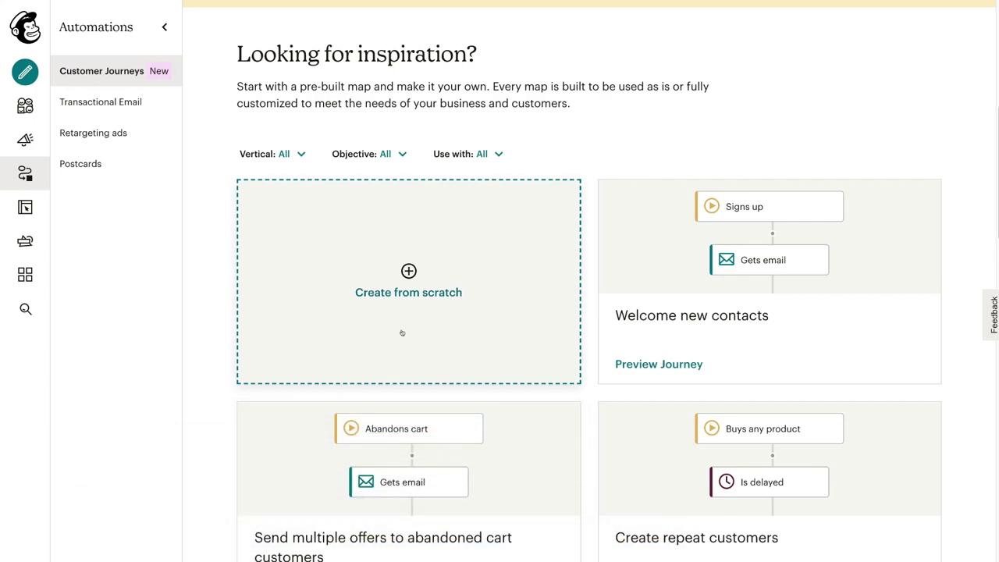
{"action": "scroll", "coordinate": [491, 324], "scroll_direction": "up", "scroll_amount": 1}
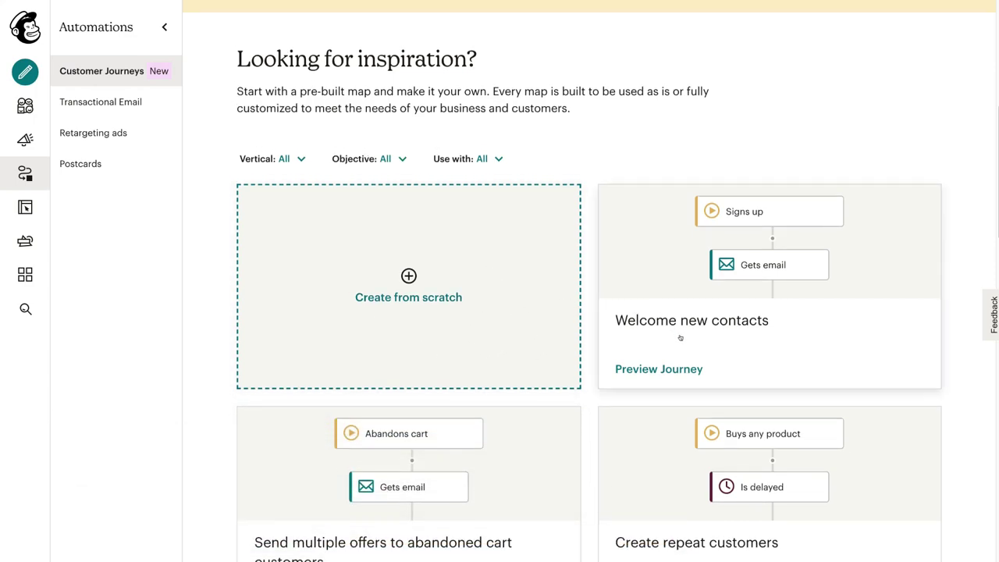
{"action": "scroll", "coordinate": [679, 339], "scroll_direction": "down", "scroll_amount": 2}
{"action": "scroll", "coordinate": [680, 339], "scroll_direction": "down", "scroll_amount": 3}
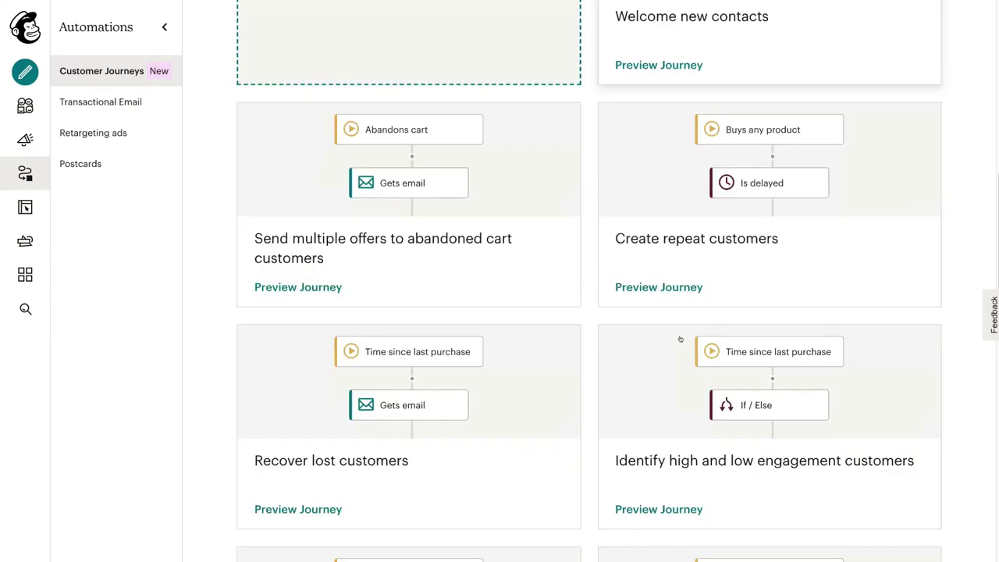
{"action": "scroll", "coordinate": [679, 339], "scroll_direction": "down", "scroll_amount": 3}
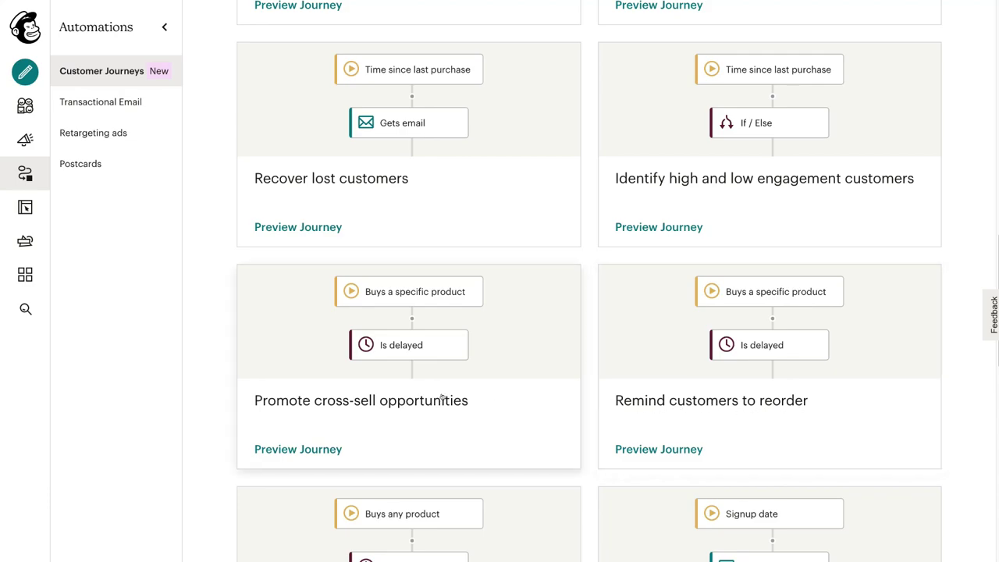
{"action": "scroll", "coordinate": [591, 391], "scroll_direction": "down", "scroll_amount": 3}
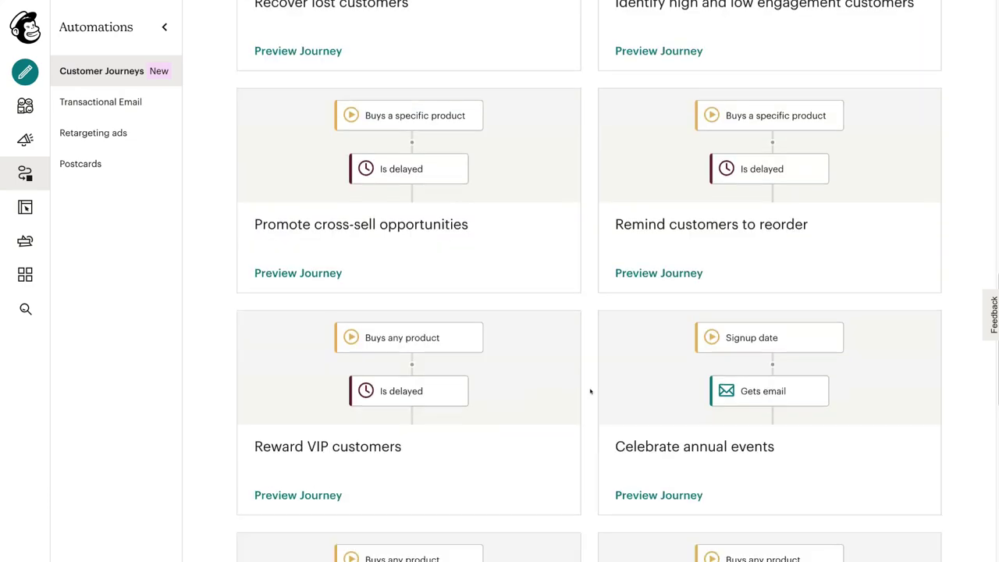
{"action": "scroll", "coordinate": [591, 392], "scroll_direction": "down", "scroll_amount": 5}
{"action": "scroll", "coordinate": [591, 392], "scroll_direction": "up", "scroll_amount": 1}
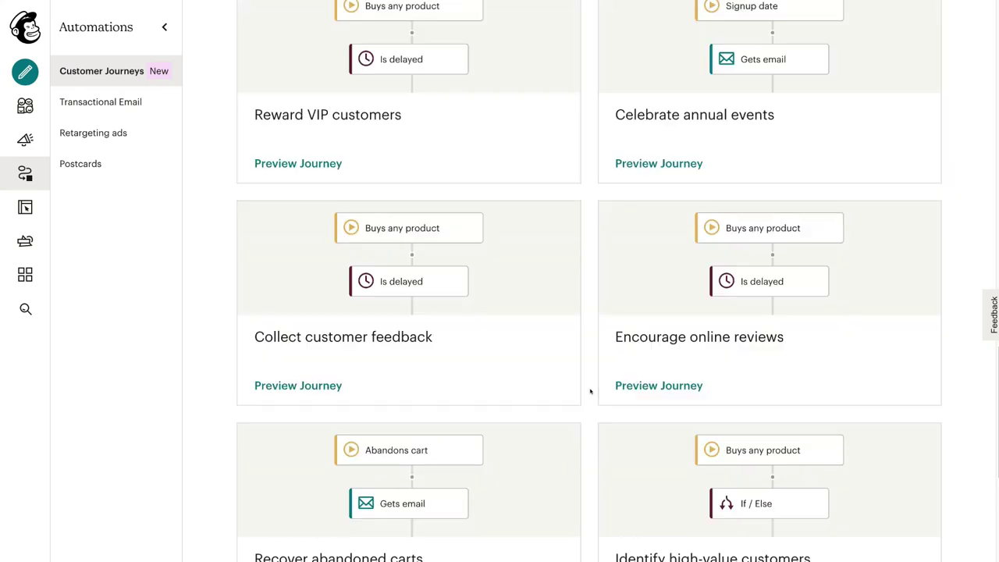
{"action": "scroll", "coordinate": [591, 392], "scroll_direction": "up", "scroll_amount": 15}
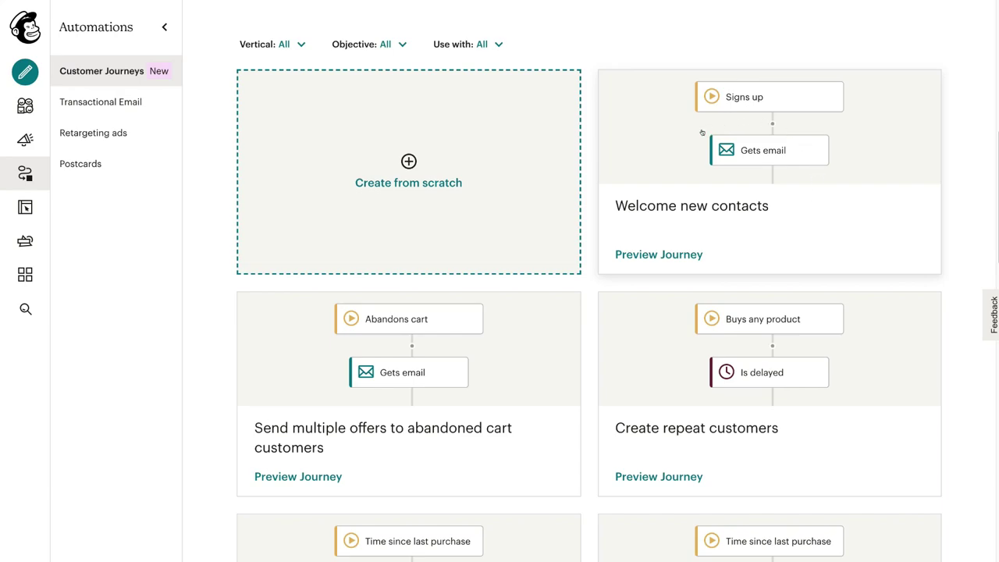
- Preview the Welcome new contacts journey map and start building it
{"action": "left_click", "coordinate": [775, 206]}
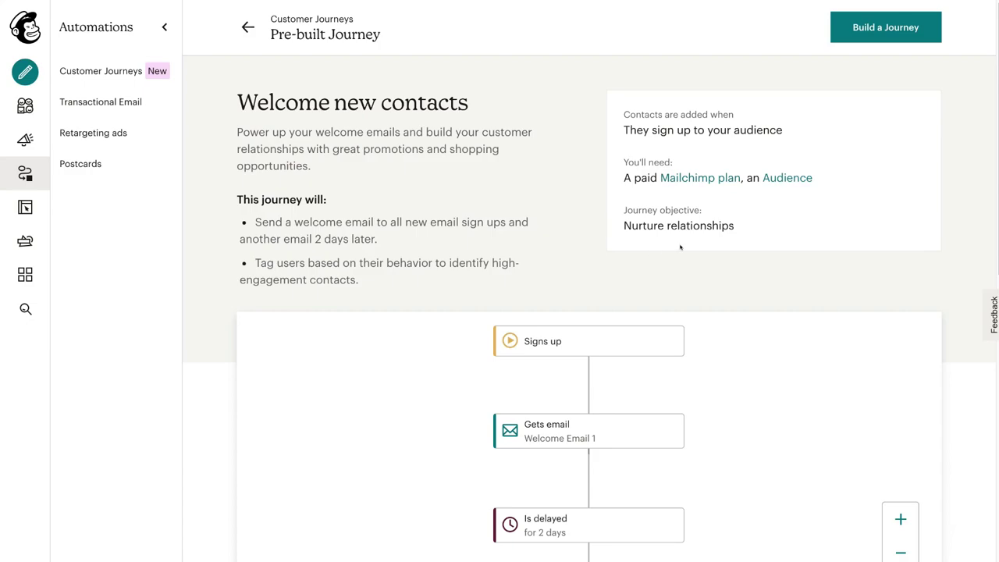
{"action": "scroll", "coordinate": [758, 383], "scroll_direction": "down", "scroll_amount": 3}
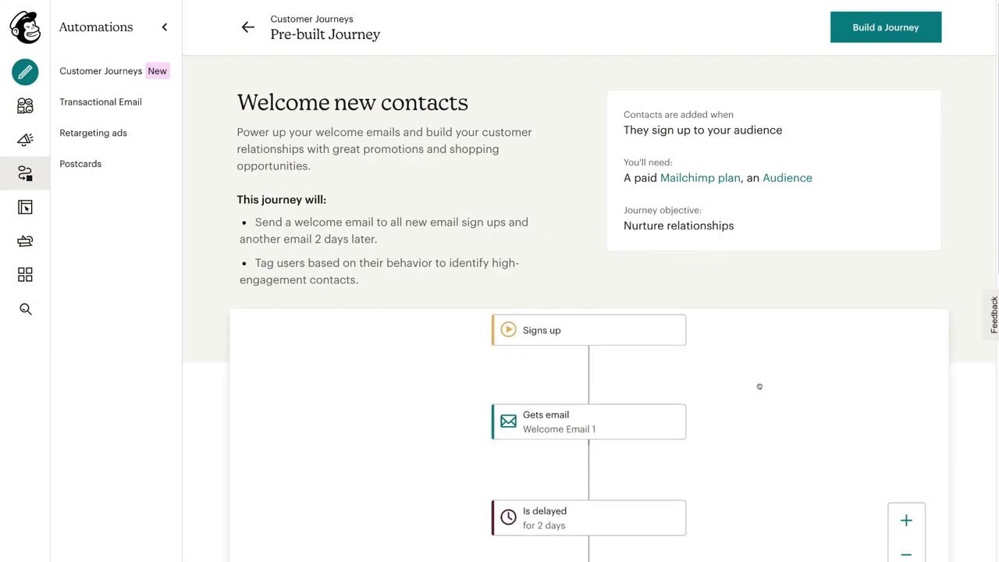
{"action": "scroll", "coordinate": [760, 386], "scroll_direction": "down", "scroll_amount": 3}
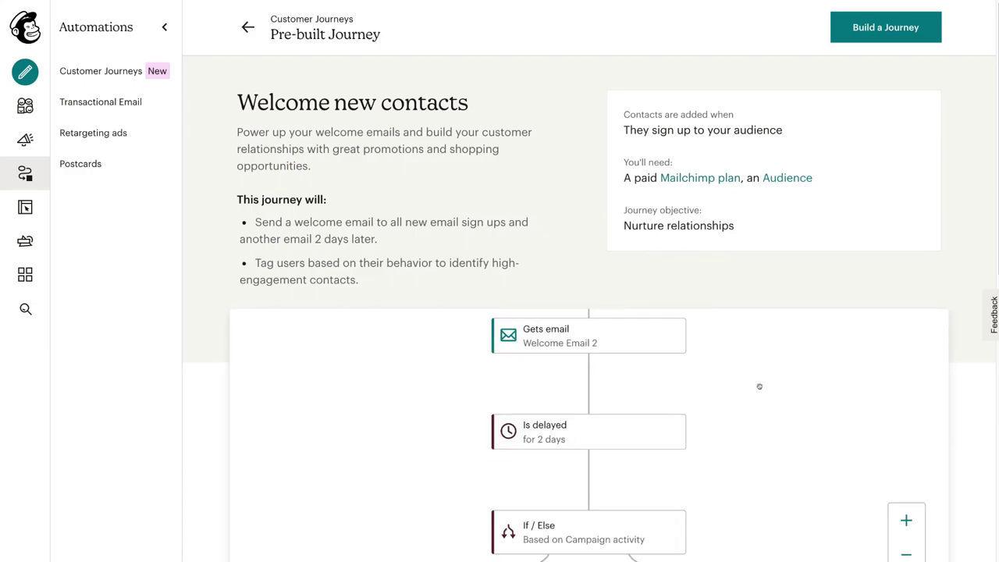
{"action": "scroll", "coordinate": [759, 386], "scroll_direction": "up", "scroll_amount": 1}
{"action": "scroll", "coordinate": [759, 386], "scroll_direction": "up", "scroll_amount": 3}
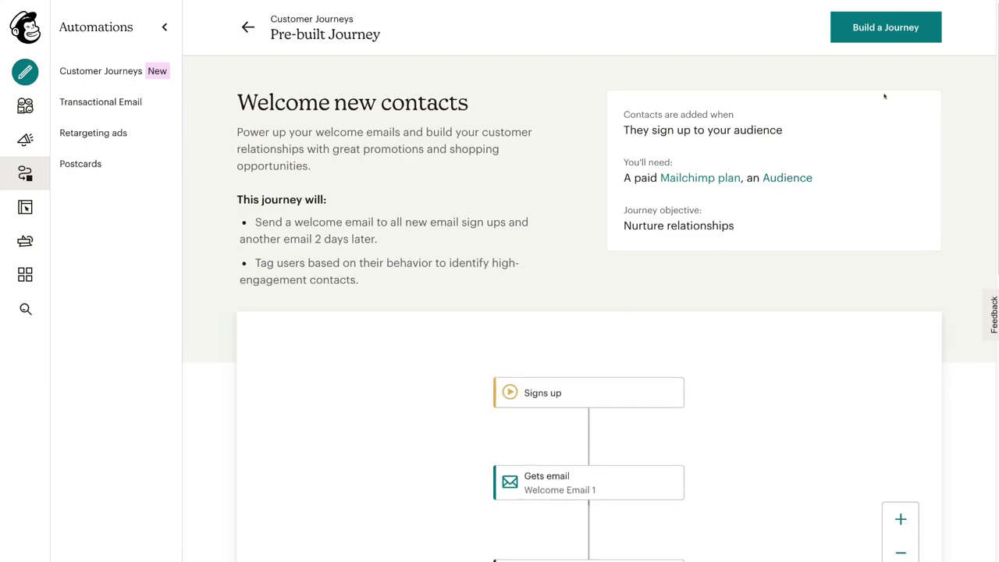
{"action": "left_click", "coordinate": [889, 34]}
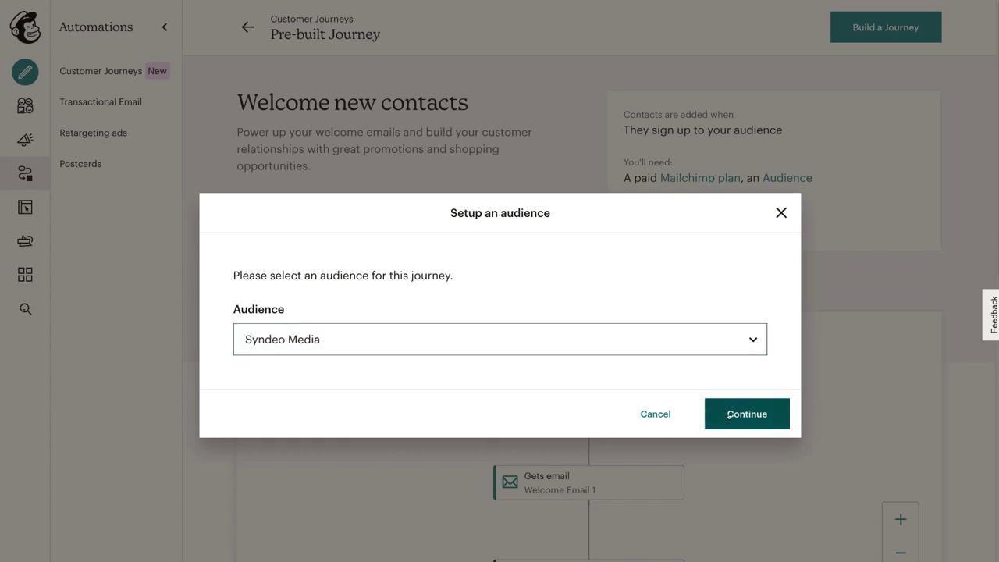
- Confirm the Syndeo Media audience and review the draft's trigger, welcome email and 2-day delay
{"action": "left_click", "coordinate": [740, 415]}
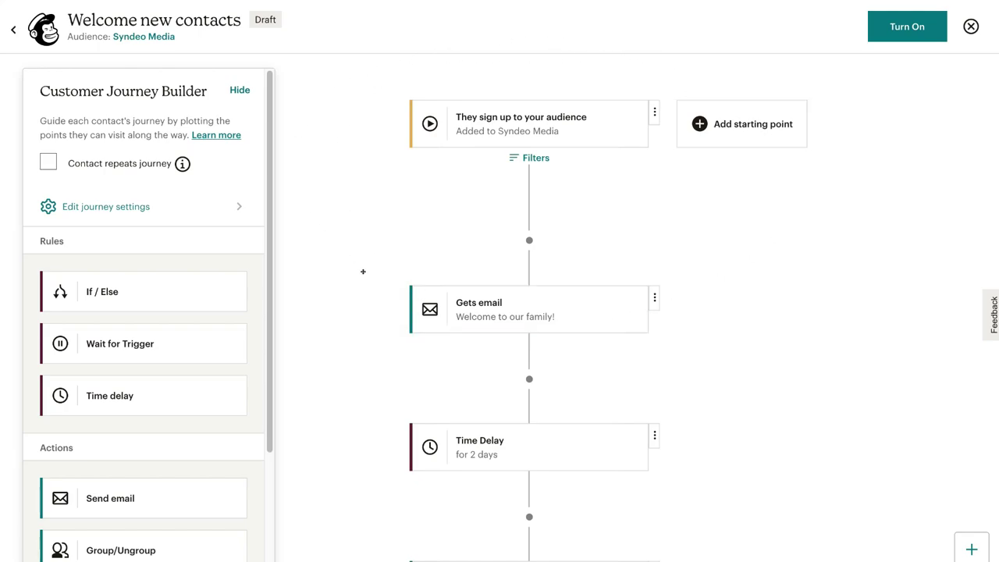
{"action": "scroll", "coordinate": [729, 288], "scroll_direction": "down", "scroll_amount": 2}
{"action": "scroll", "coordinate": [729, 288], "scroll_direction": "down", "scroll_amount": 4}
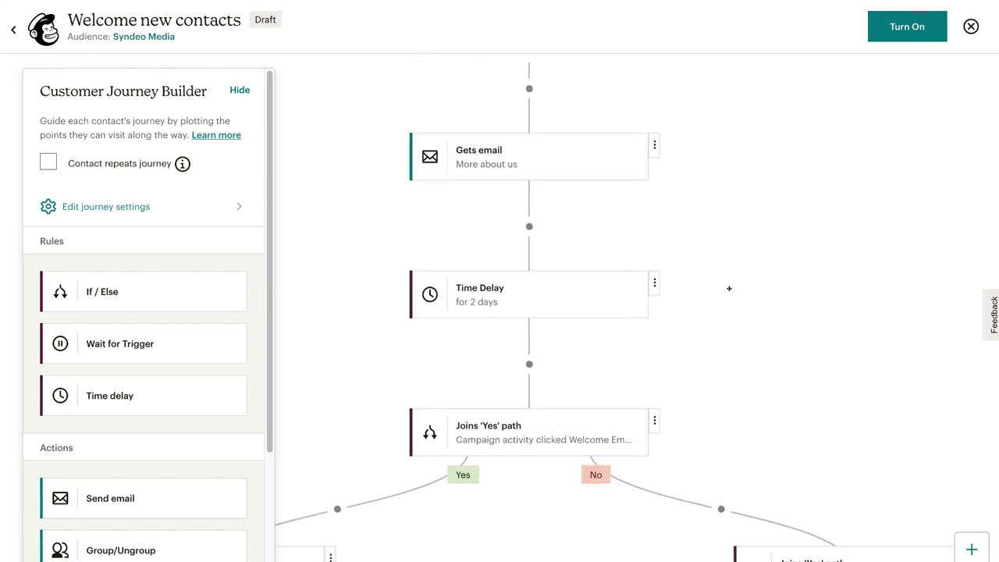
{"action": "scroll", "coordinate": [729, 288], "scroll_direction": "up", "scroll_amount": 6}
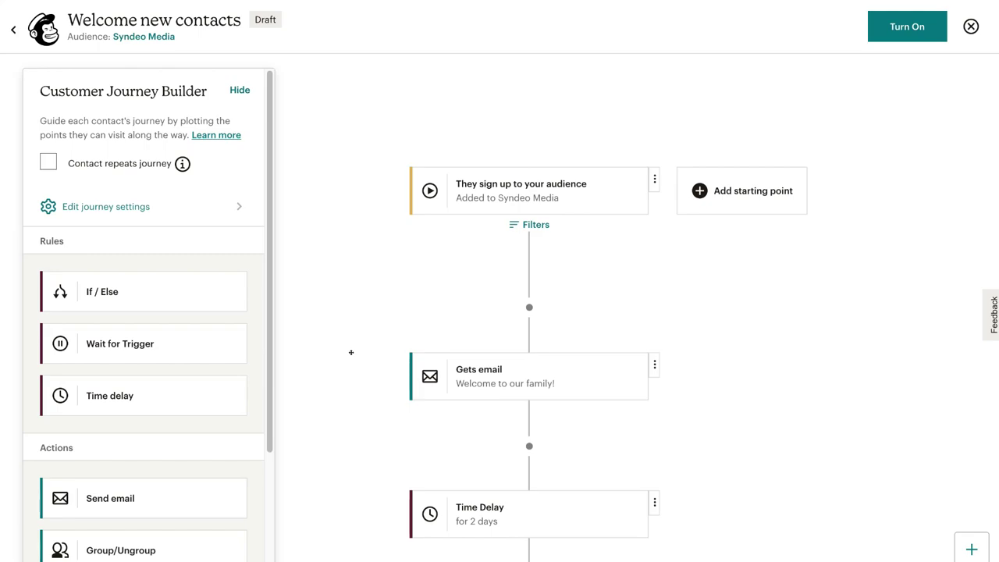
{"action": "scroll", "coordinate": [359, 383], "scroll_direction": "down", "scroll_amount": 2}
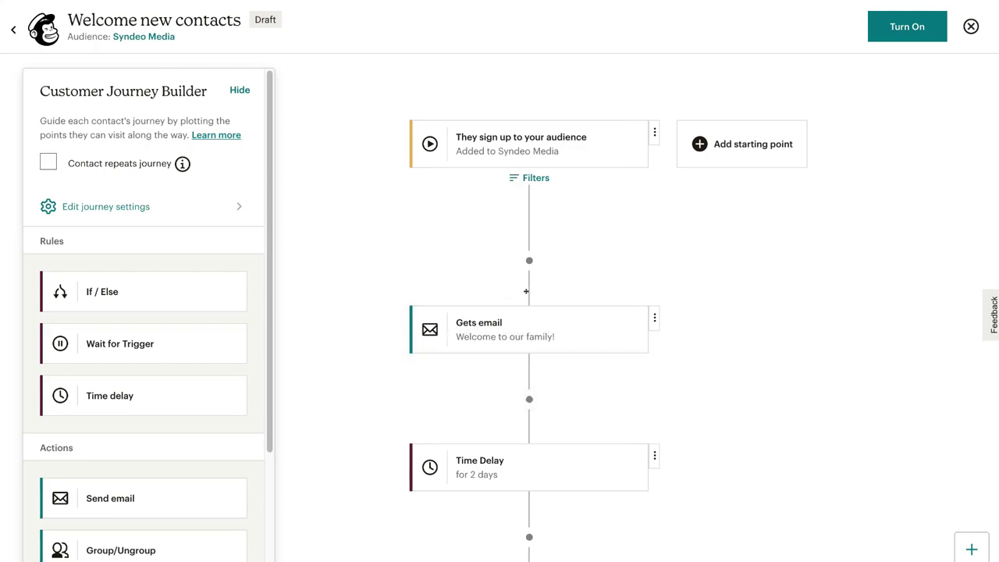
{"action": "scroll", "coordinate": [676, 352], "scroll_direction": "down", "scroll_amount": 3}
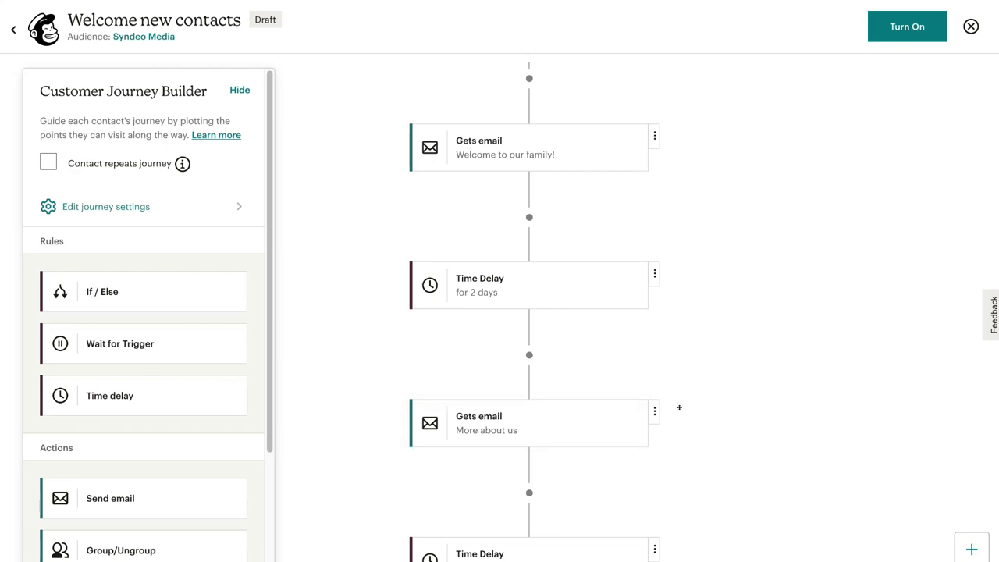
{"action": "scroll", "coordinate": [678, 408], "scroll_direction": "down", "scroll_amount": 1}
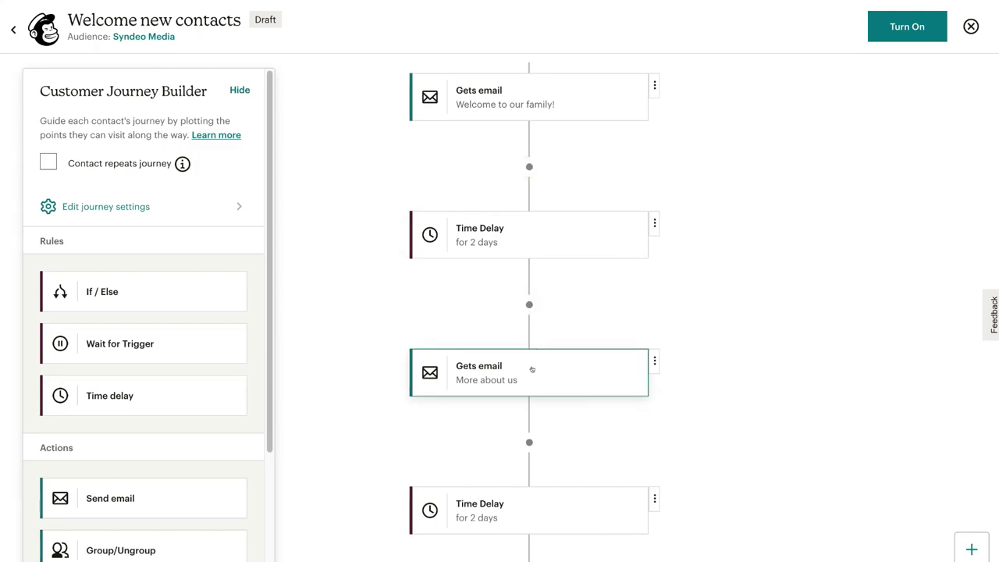
{"action": "scroll", "coordinate": [733, 383], "scroll_direction": "down", "scroll_amount": 3}
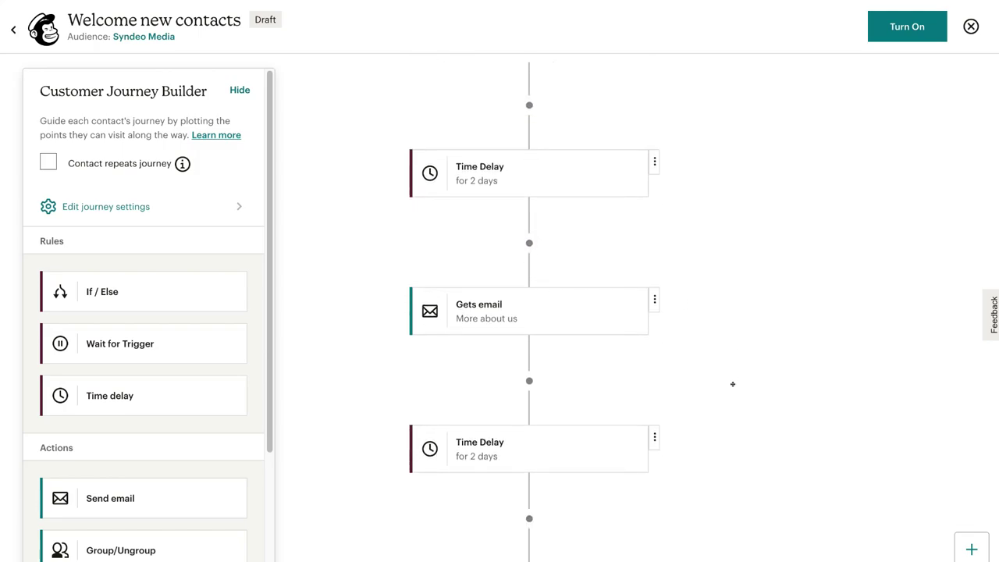
{"action": "scroll", "coordinate": [733, 384], "scroll_direction": "down", "scroll_amount": 2}
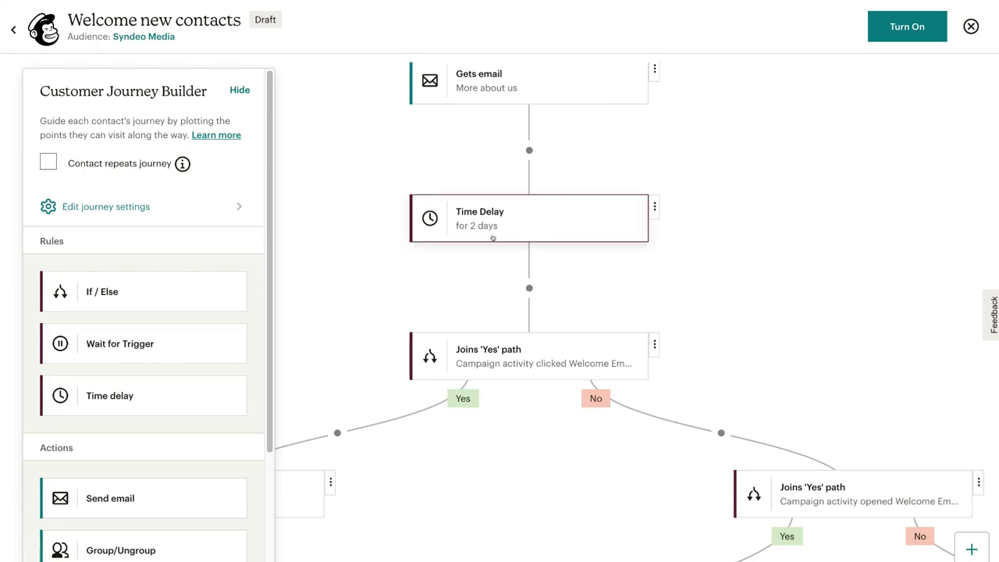
{"action": "scroll", "coordinate": [535, 231], "scroll_direction": "down", "scroll_amount": 1}
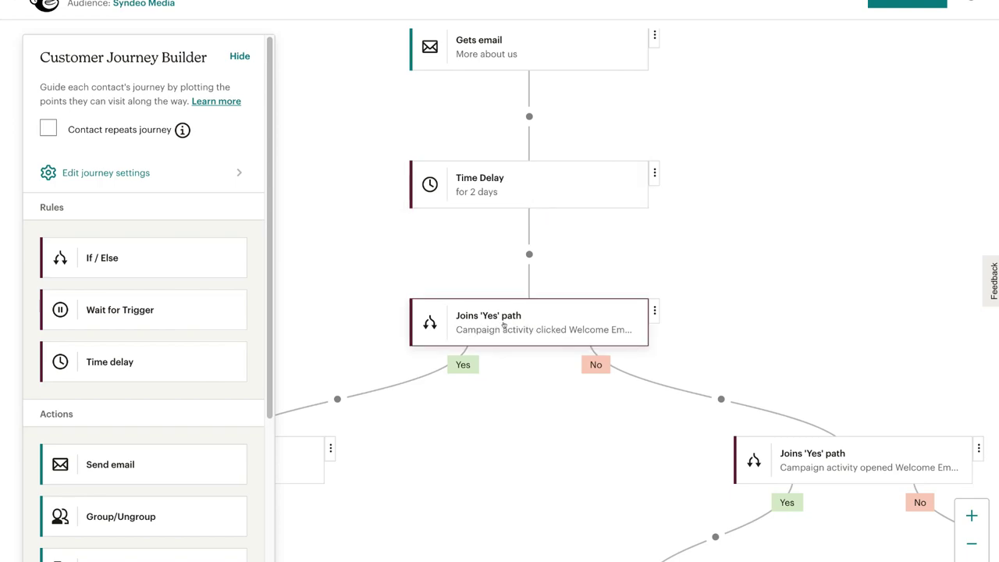
{"action": "scroll", "coordinate": [660, 322], "scroll_direction": "down", "scroll_amount": 2}
{"action": "scroll", "coordinate": [659, 322], "scroll_direction": "left", "scroll_amount": 2}
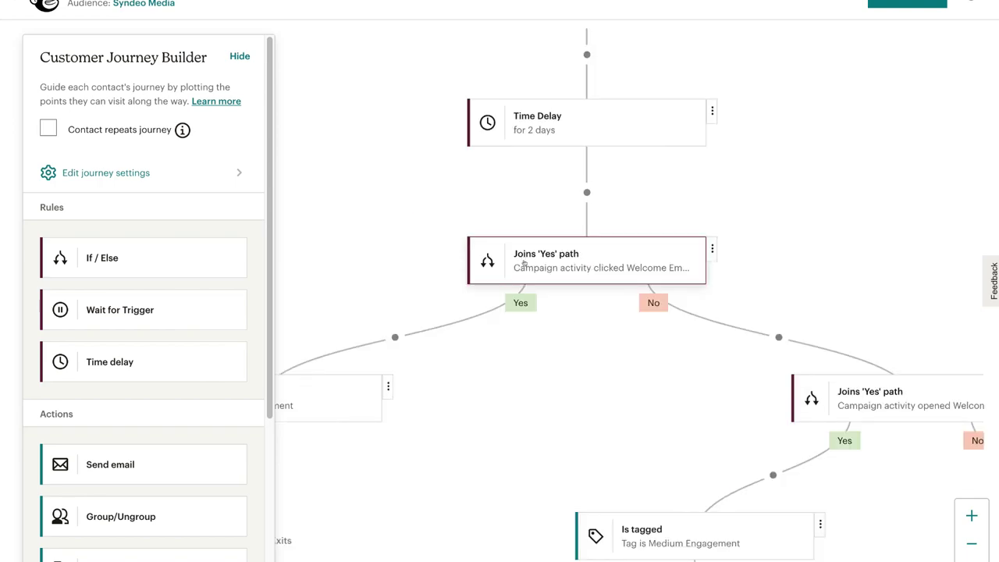
{"action": "left_click", "coordinate": [572, 267]}
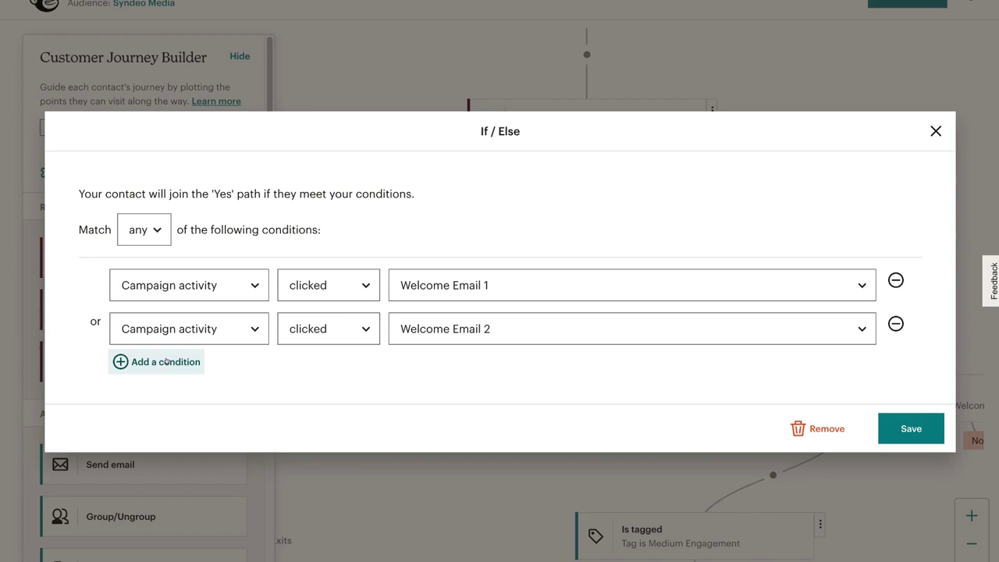
{"action": "left_click", "coordinate": [934, 131]}
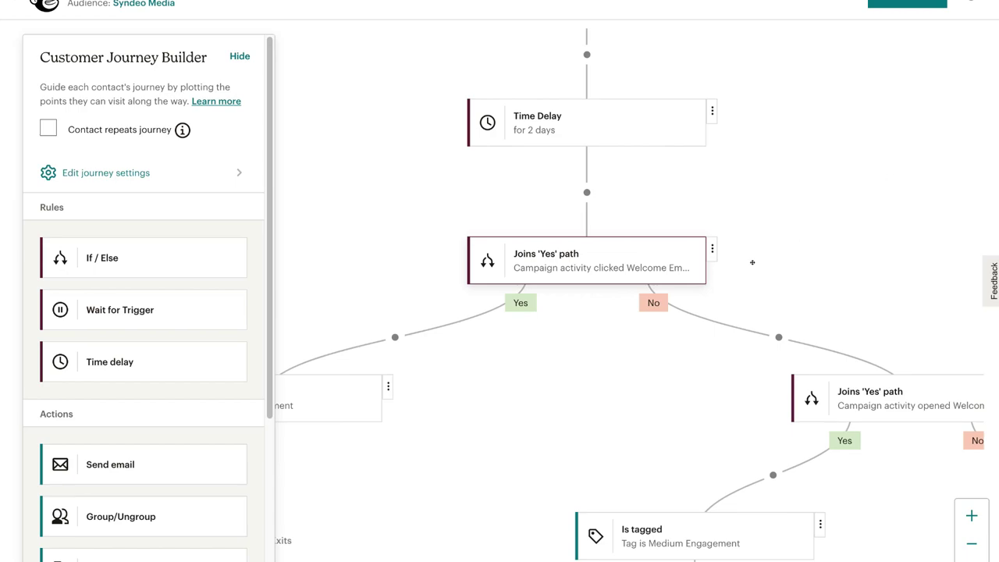
{"action": "left_click_drag", "start_coordinate": [482, 357], "coordinate": [700, 318]}
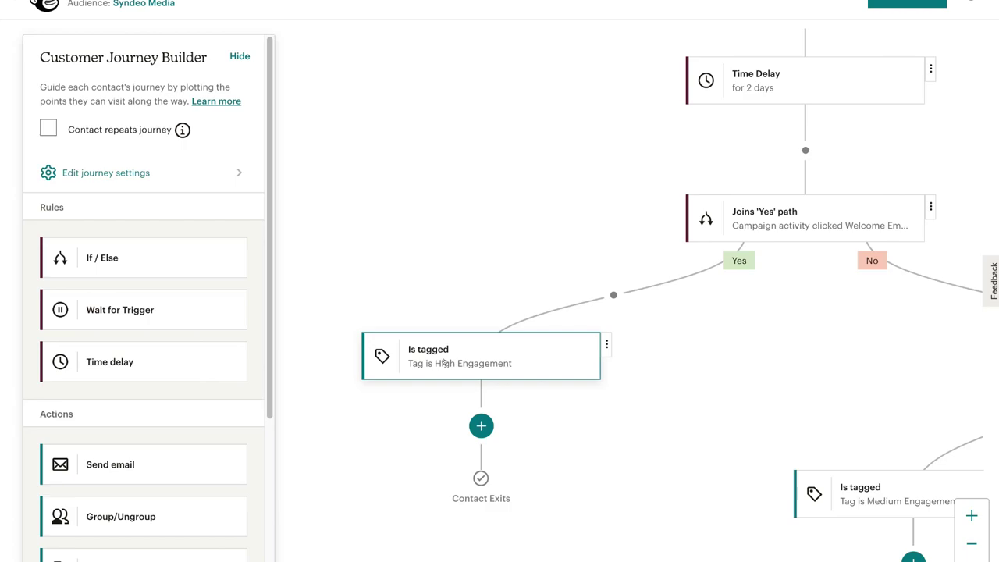
{"action": "scroll", "coordinate": [736, 265], "scroll_direction": "down", "scroll_amount": 3}
{"action": "scroll", "coordinate": [736, 265], "scroll_direction": "right", "scroll_amount": 1}
{"action": "left_click_drag", "start_coordinate": [839, 212], "coordinate": [554, 277]}
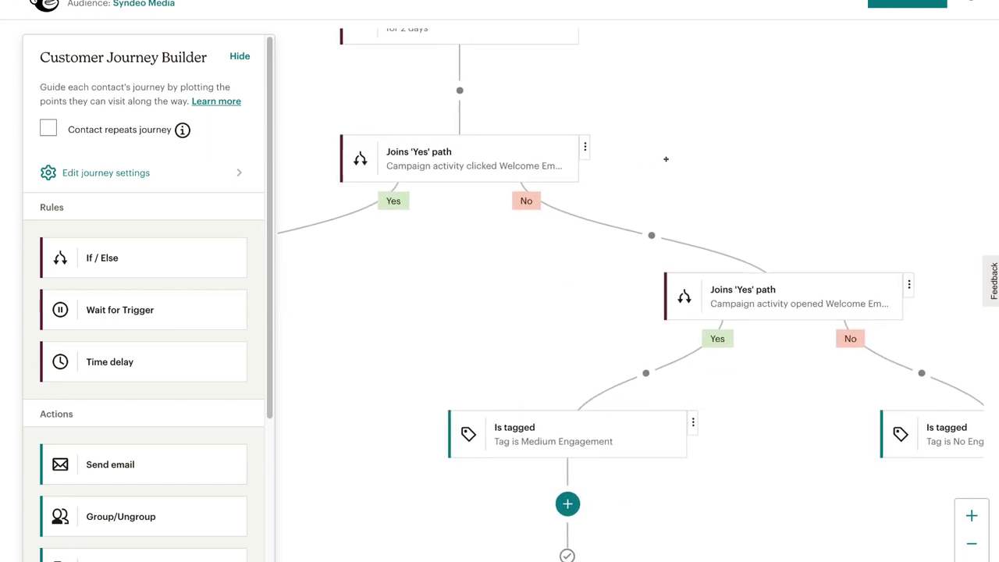
{"action": "scroll", "coordinate": [665, 158], "scroll_direction": "up", "scroll_amount": 5}
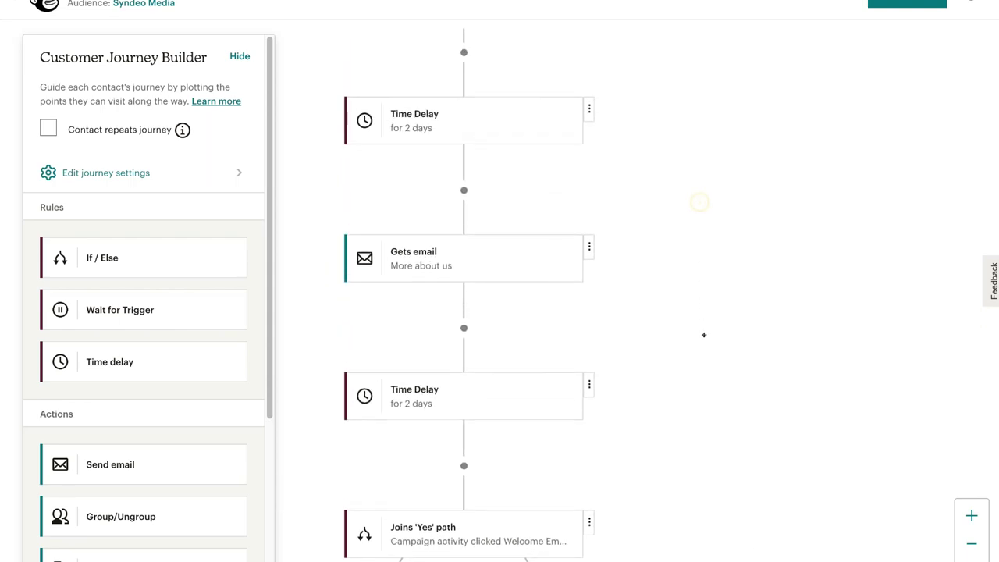
{"action": "left_click_drag", "start_coordinate": [702, 207], "coordinate": [707, 323]}
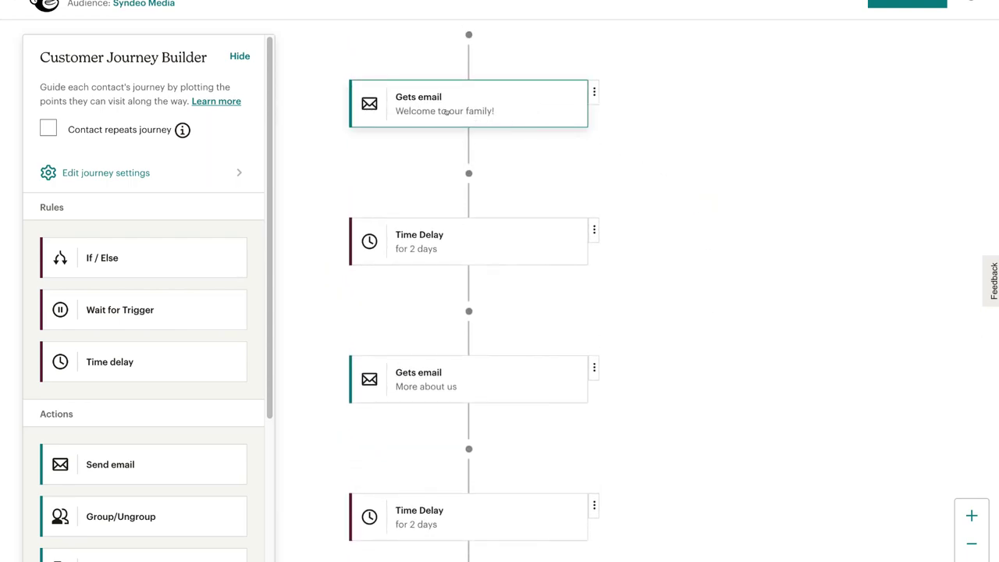
{"action": "left_click_drag", "start_coordinate": [763, 359], "coordinate": [729, 170]}
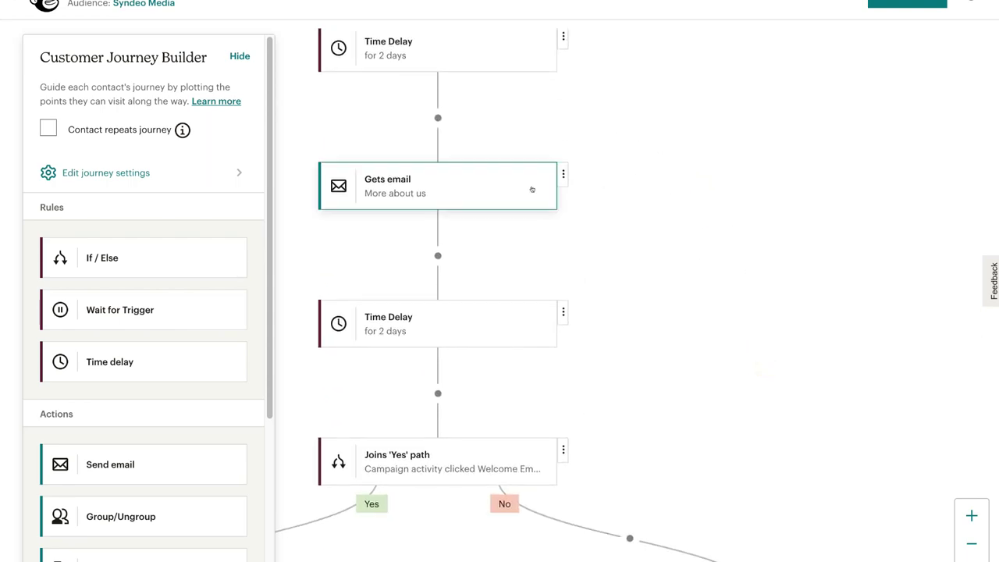
{"action": "scroll", "coordinate": [686, 261], "scroll_direction": "down", "scroll_amount": 4}
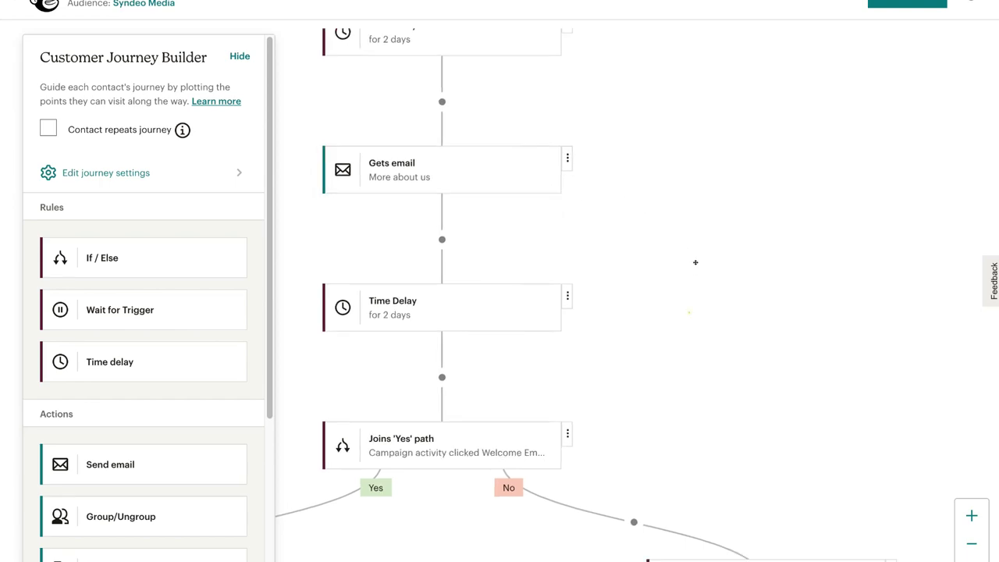
{"action": "scroll", "coordinate": [716, 249], "scroll_direction": "down", "scroll_amount": 3}
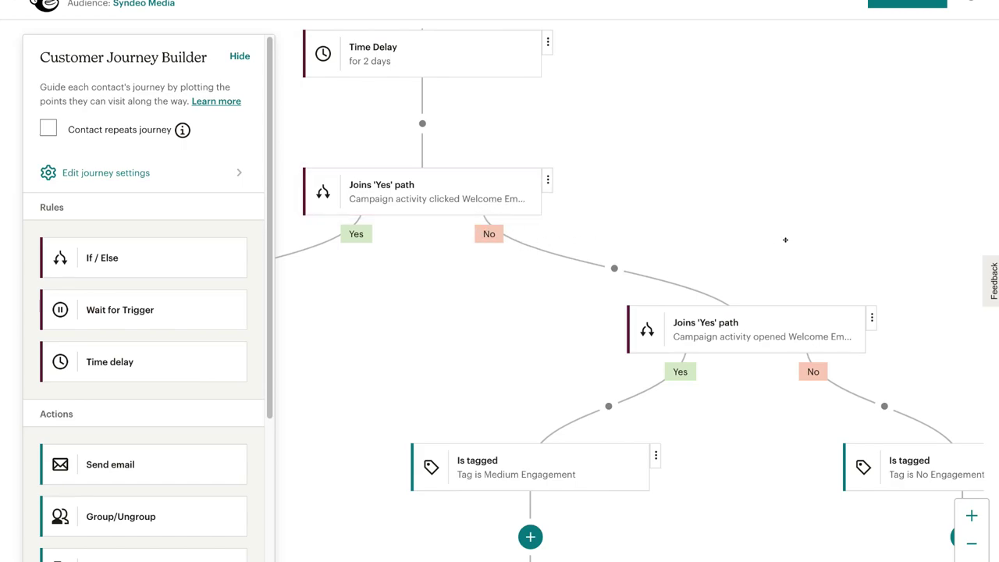
{"action": "scroll", "coordinate": [785, 239], "scroll_direction": "down", "scroll_amount": 5}
{"action": "scroll", "coordinate": [785, 239], "scroll_direction": "right", "scroll_amount": 5}
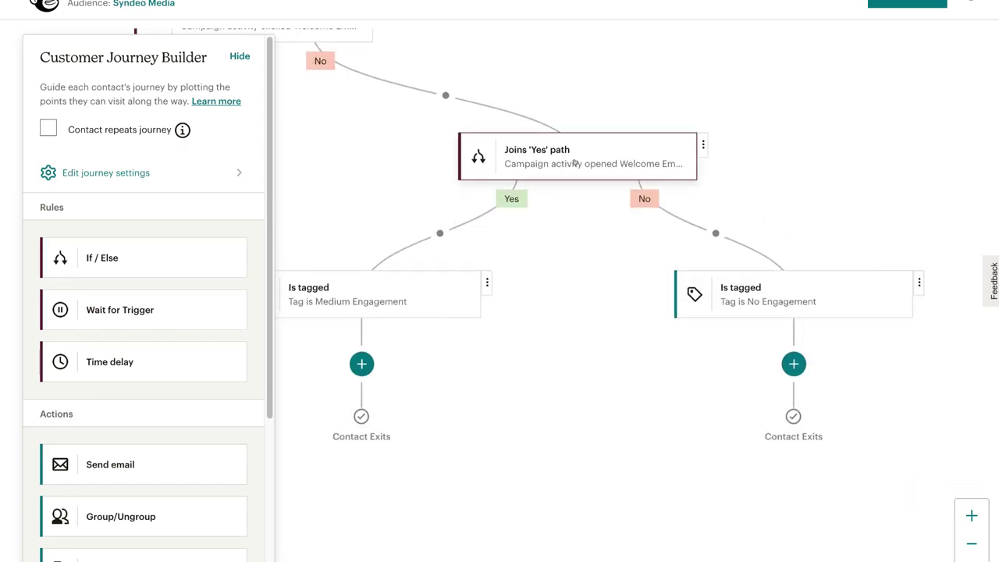
{"action": "scroll", "coordinate": [575, 162], "scroll_direction": "left", "scroll_amount": 2}
{"action": "scroll", "coordinate": [575, 163], "scroll_direction": "up", "scroll_amount": 1}
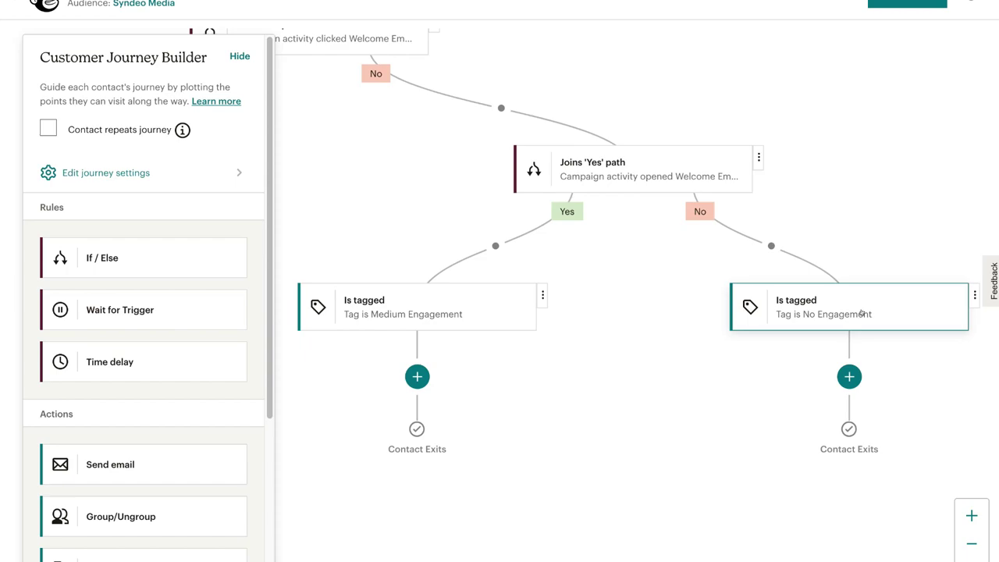
{"action": "left_click_drag", "start_coordinate": [569, 101], "coordinate": [801, 171]}
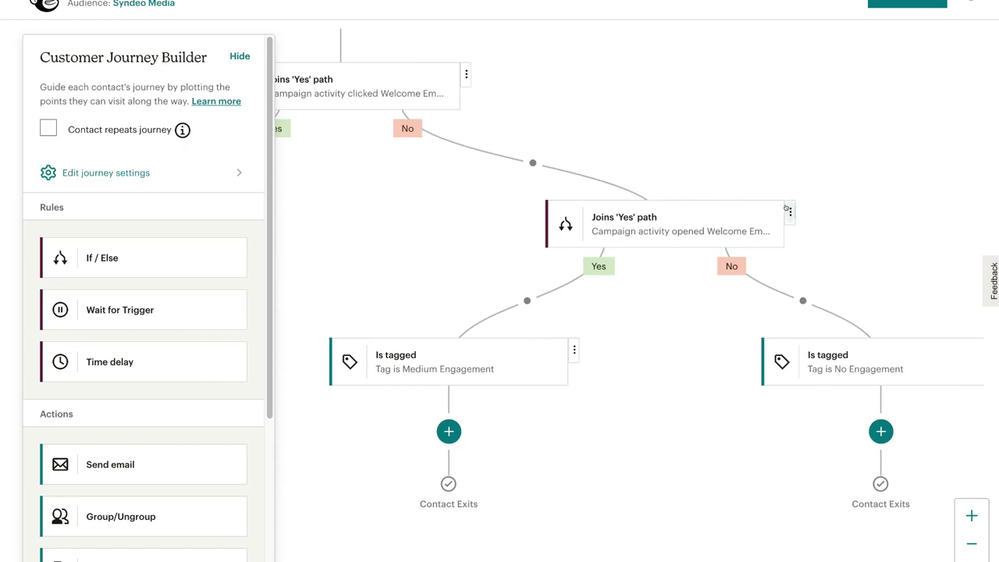
- Delete the email-opened If/Else split, keeping its 'No' path
{"action": "left_click", "coordinate": [789, 211]}
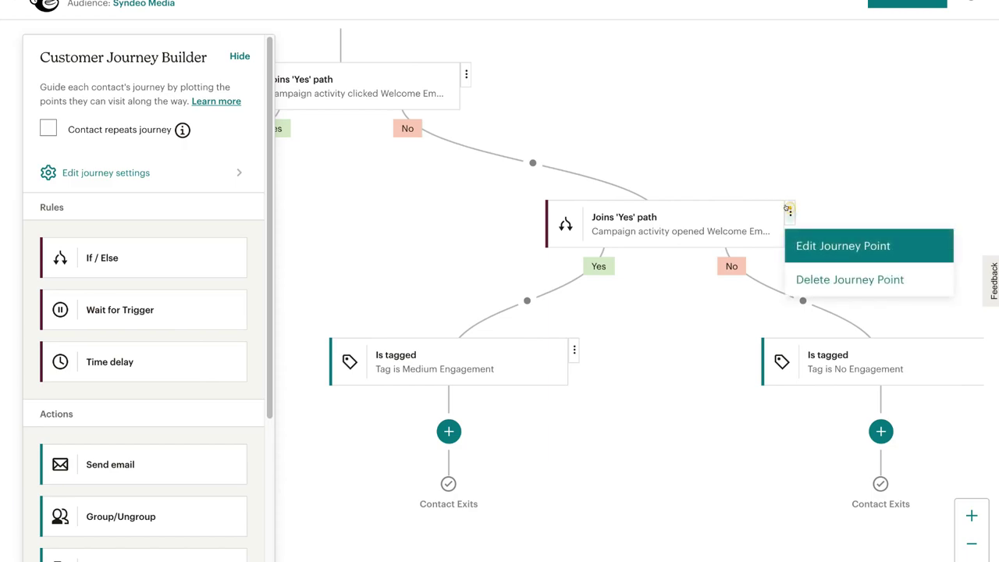
{"action": "left_click", "coordinate": [870, 283]}
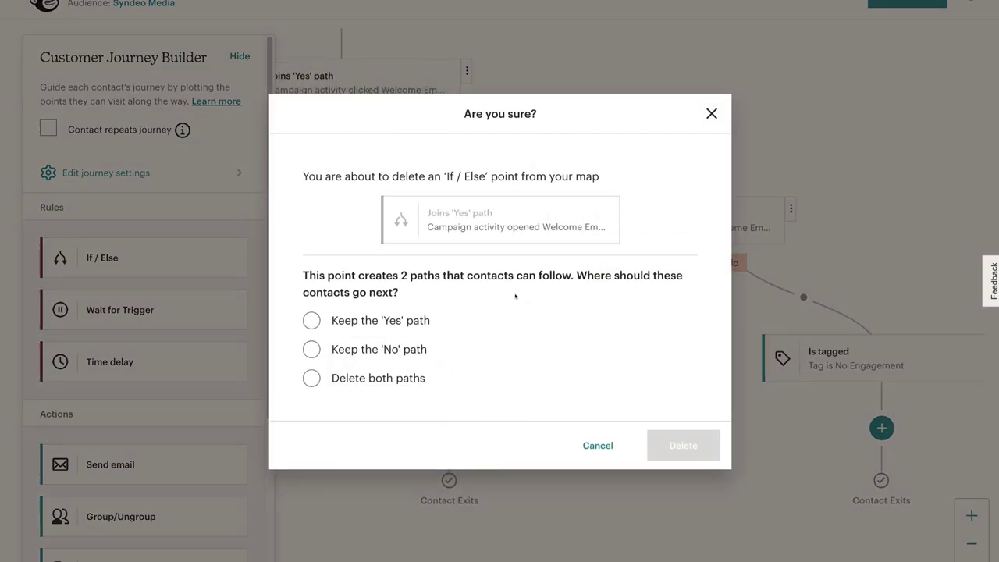
{"action": "left_click", "coordinate": [310, 350]}
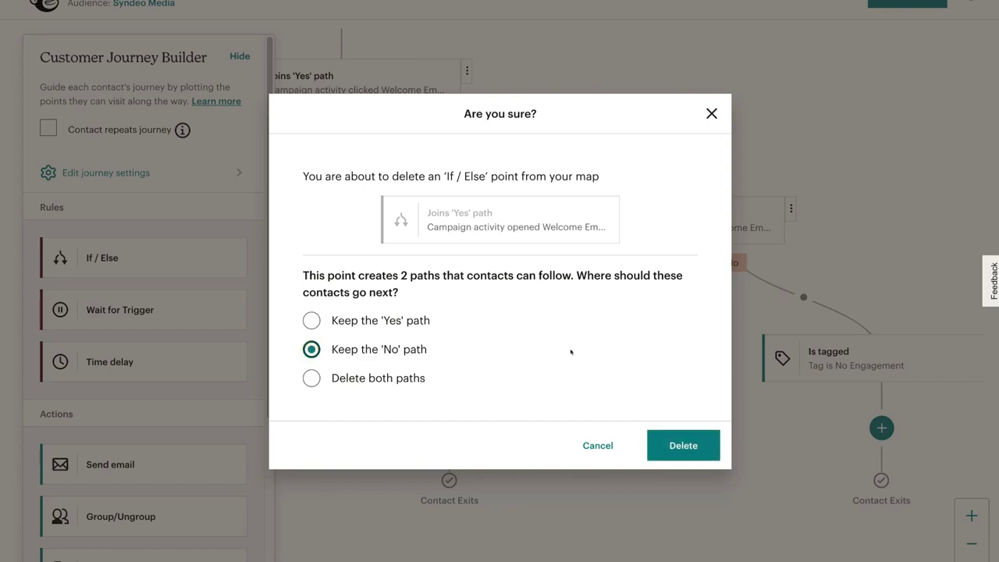
{"action": "left_click", "coordinate": [674, 437]}
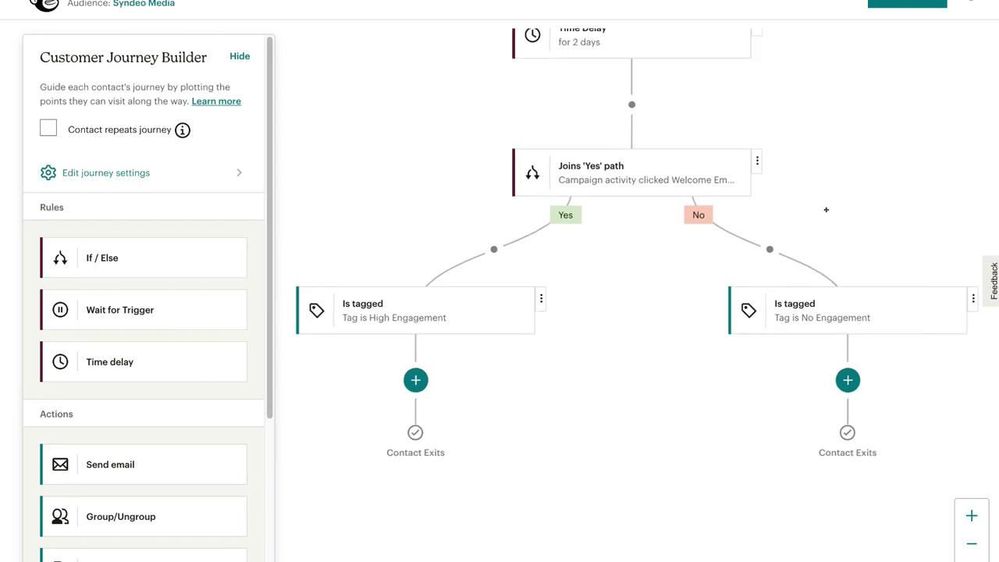
{"action": "scroll", "coordinate": [834, 215], "scroll_direction": "up", "scroll_amount": 5}
{"action": "scroll", "coordinate": [826, 317], "scroll_direction": "up", "scroll_amount": 5}
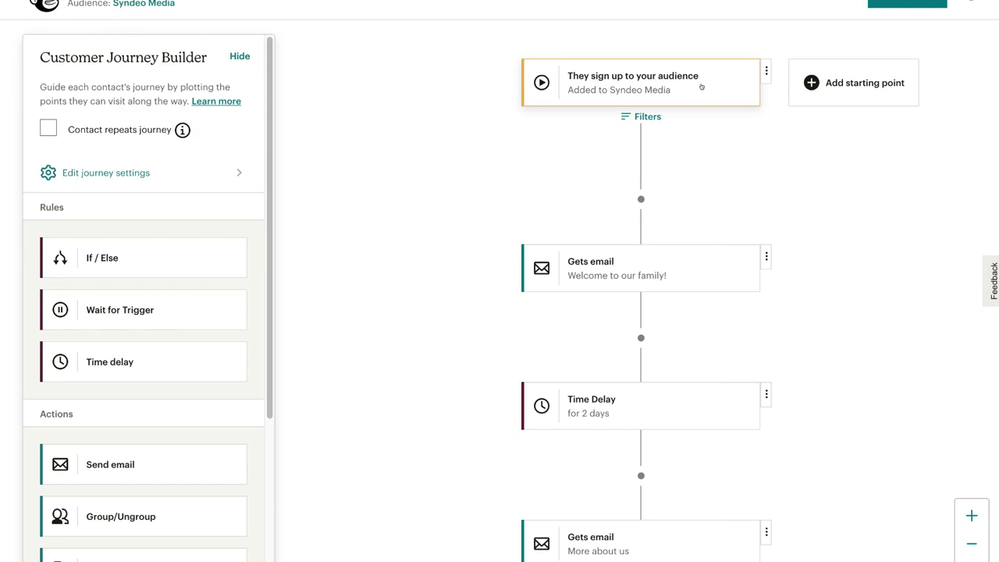
{"action": "scroll", "coordinate": [617, 263], "scroll_direction": "down", "scroll_amount": 1}
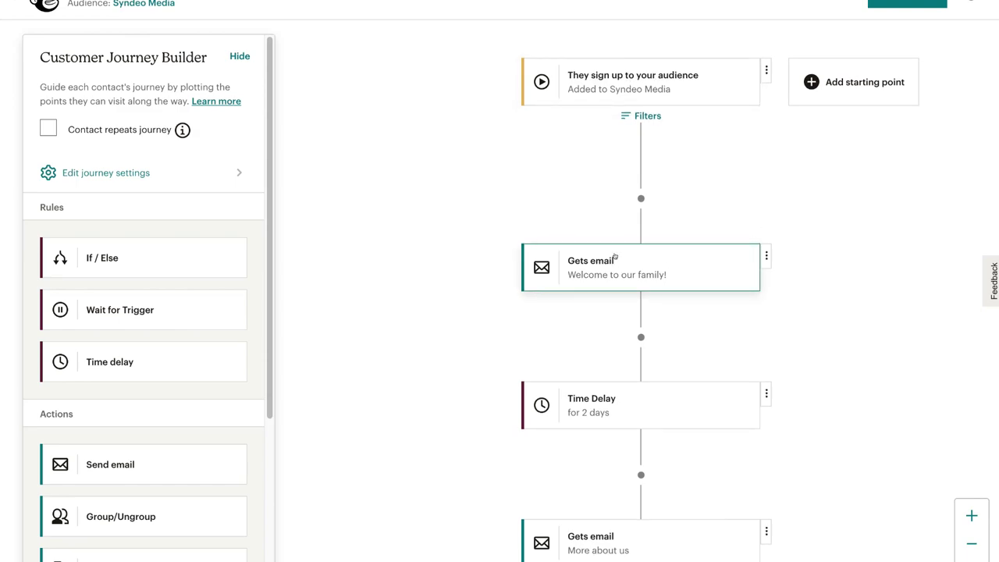
- Edit the first Gets email point, 'Welcome to our family!', and choose Select a Template
{"action": "left_click", "coordinate": [764, 258]}
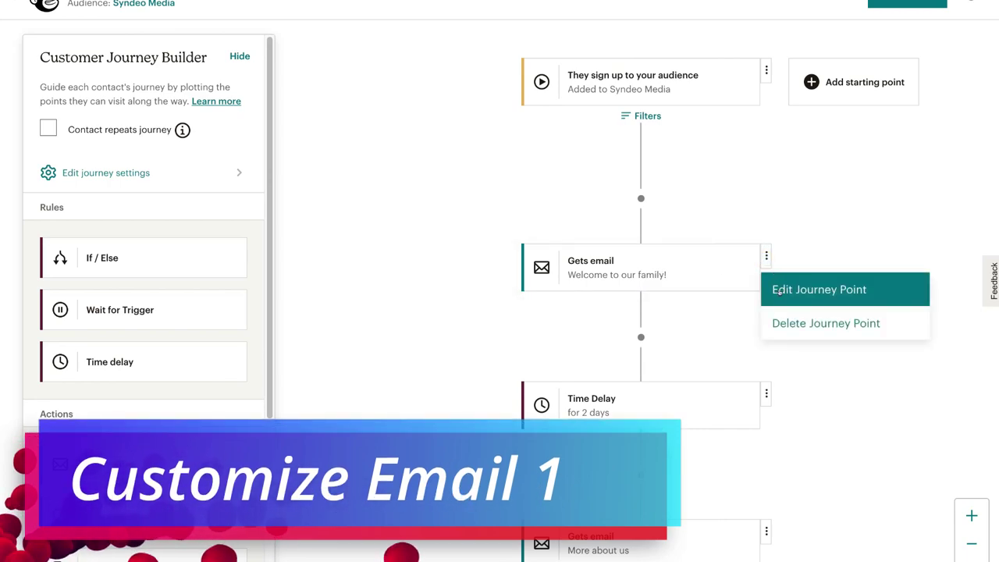
{"action": "left_click", "coordinate": [868, 290]}
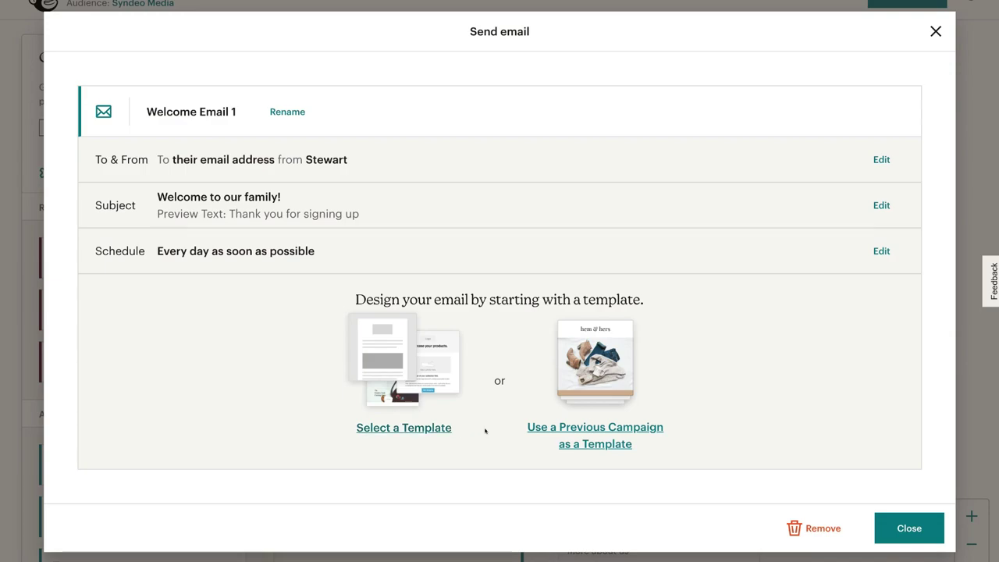
{"action": "left_click", "coordinate": [400, 428]}
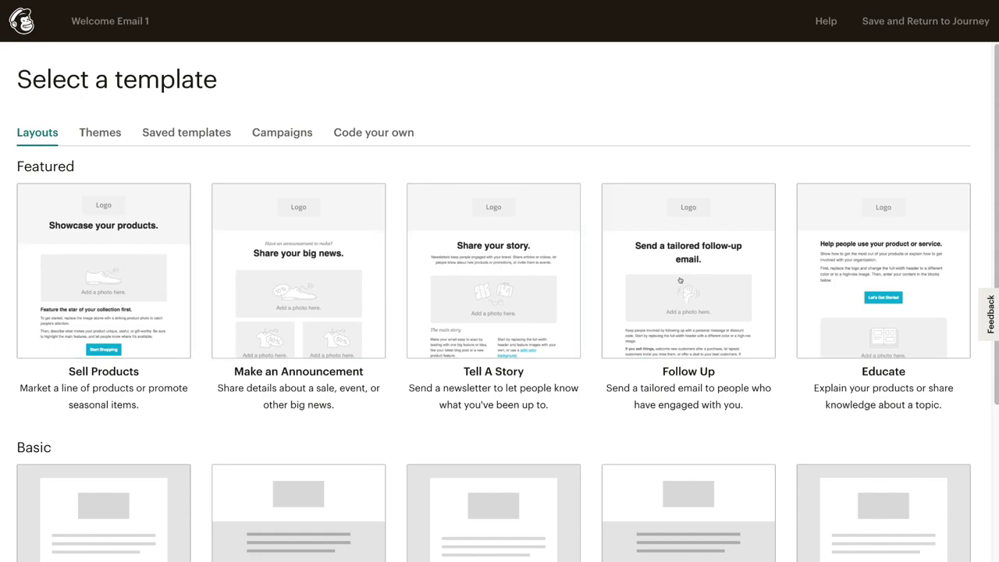
- After browsing Themes, pick the Basic Simple Text layout from Layouts for Welcome Email 1
{"action": "left_click", "coordinate": [92, 133]}
{"action": "scroll", "coordinate": [206, 346], "scroll_direction": "down", "scroll_amount": 7}
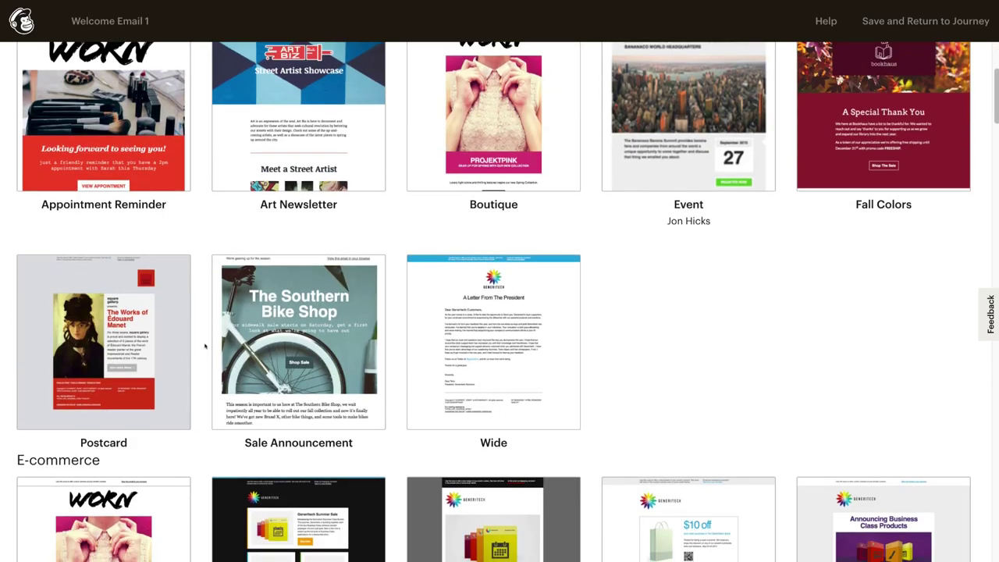
{"action": "scroll", "coordinate": [205, 346], "scroll_direction": "down", "scroll_amount": 6}
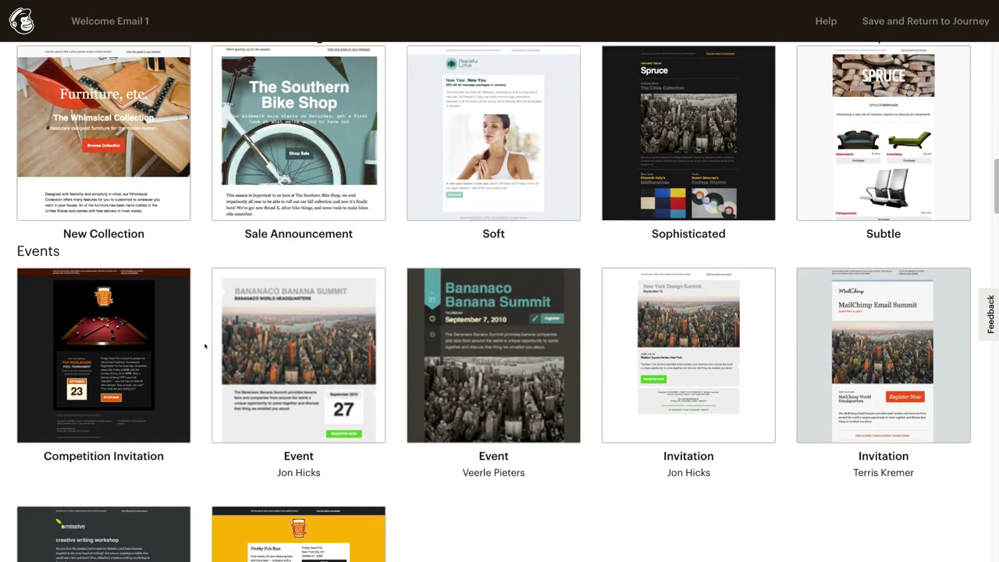
{"action": "scroll", "coordinate": [206, 345], "scroll_direction": "up", "scroll_amount": 9}
{"action": "scroll", "coordinate": [205, 346], "scroll_direction": "up", "scroll_amount": 5}
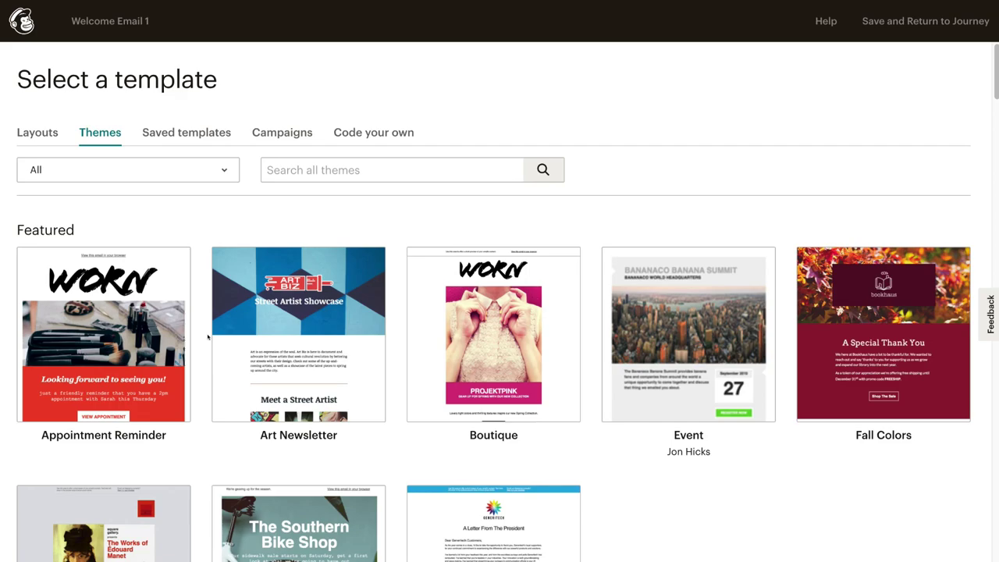
{"action": "left_click", "coordinate": [35, 135]}
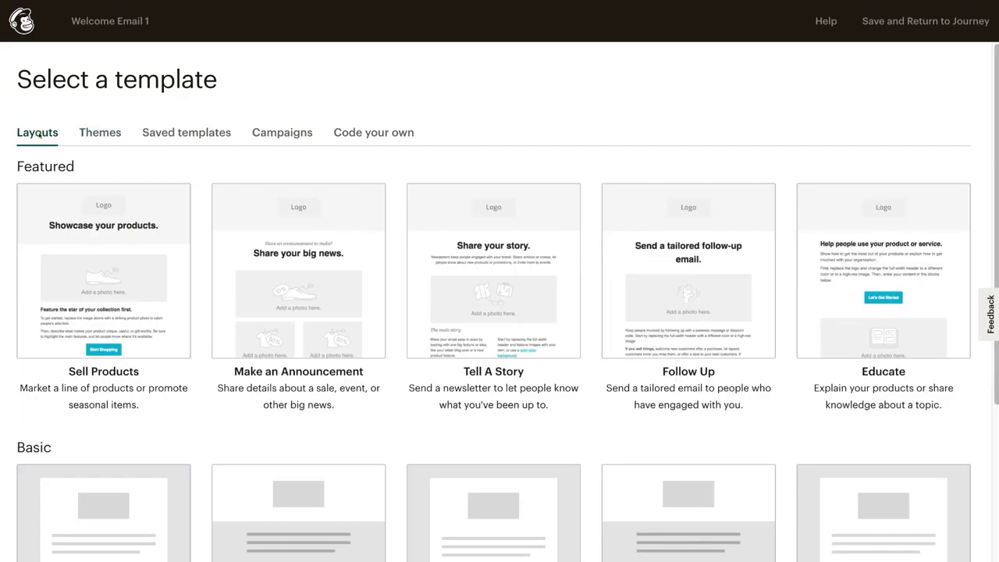
{"action": "scroll", "coordinate": [212, 264], "scroll_direction": "down", "scroll_amount": 3}
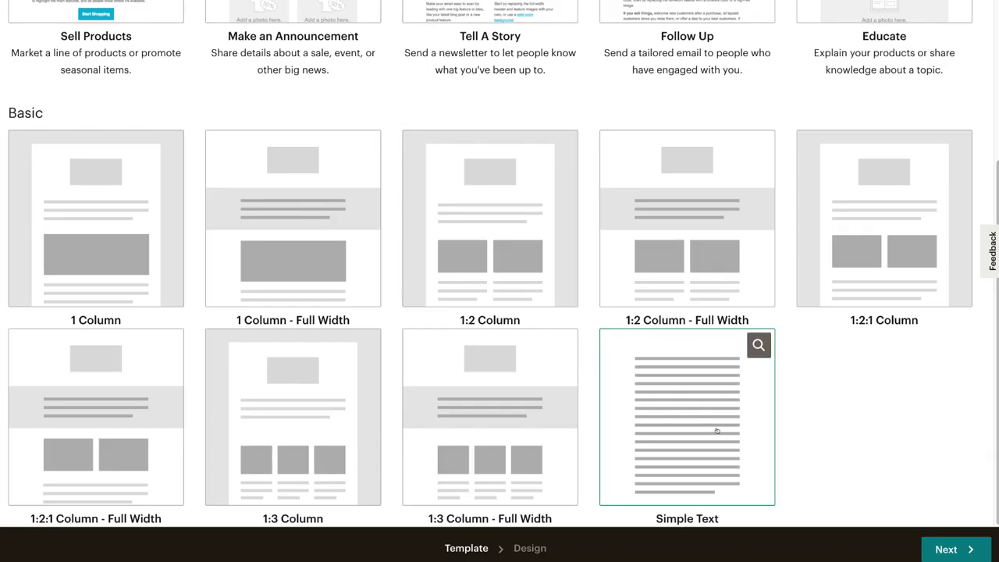
{"action": "left_click", "coordinate": [706, 429]}
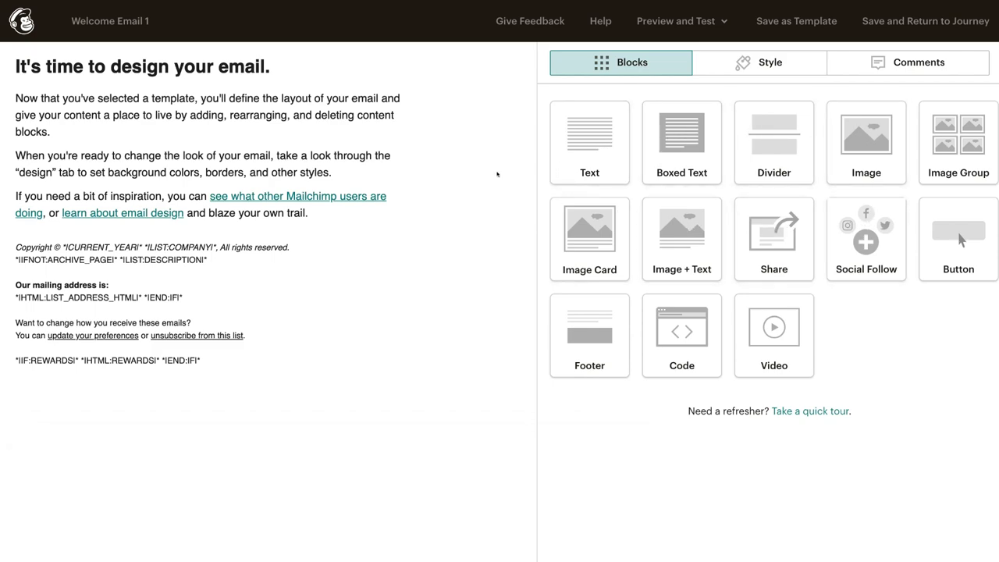
- Delete the Simple Text placeholder paragraph block and confirm the deletion
{"action": "mouse_move", "coordinate": [241, 156]}
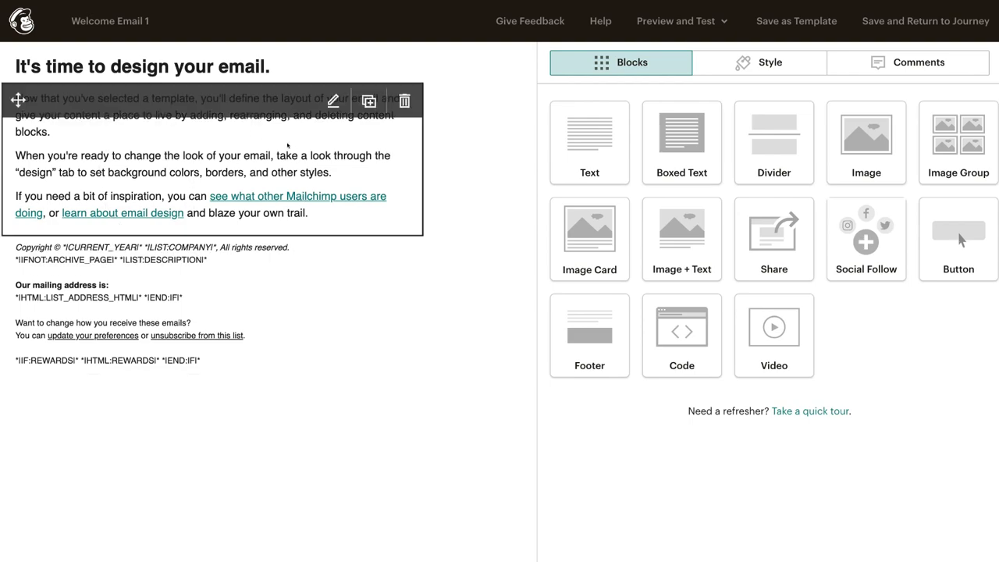
{"action": "mouse_move", "coordinate": [216, 65]}
{"action": "left_click", "coordinate": [404, 101]}
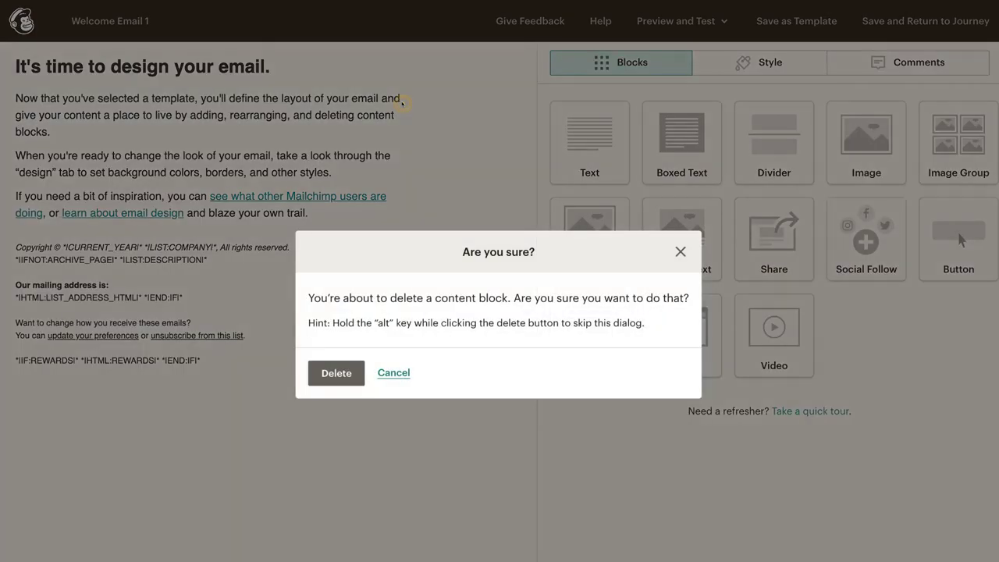
{"action": "left_click", "coordinate": [335, 372]}
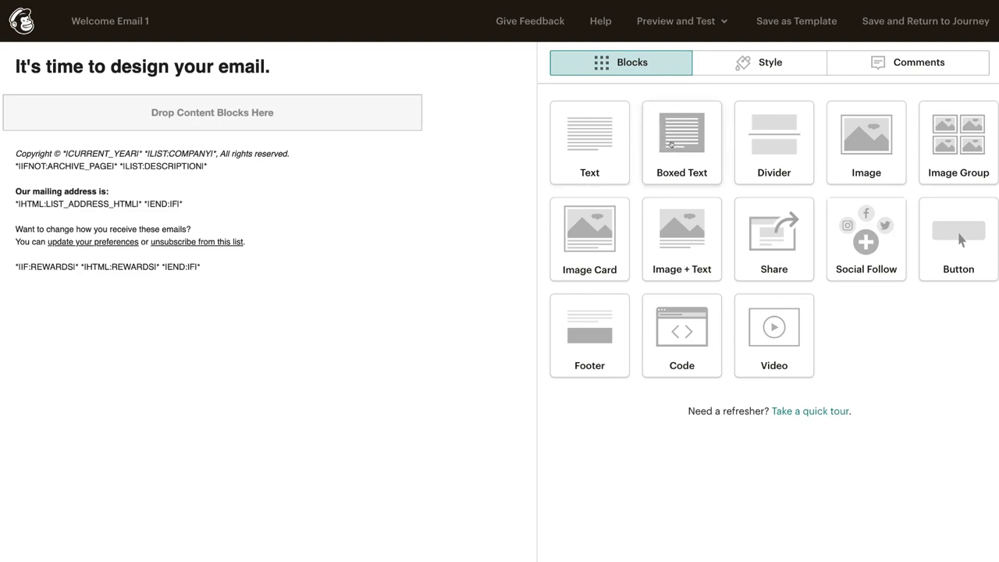
- Add a Boxed Text block below the heading and look over its style and column settings
{"action": "left_click_drag", "start_coordinate": [670, 144], "coordinate": [134, 100]}
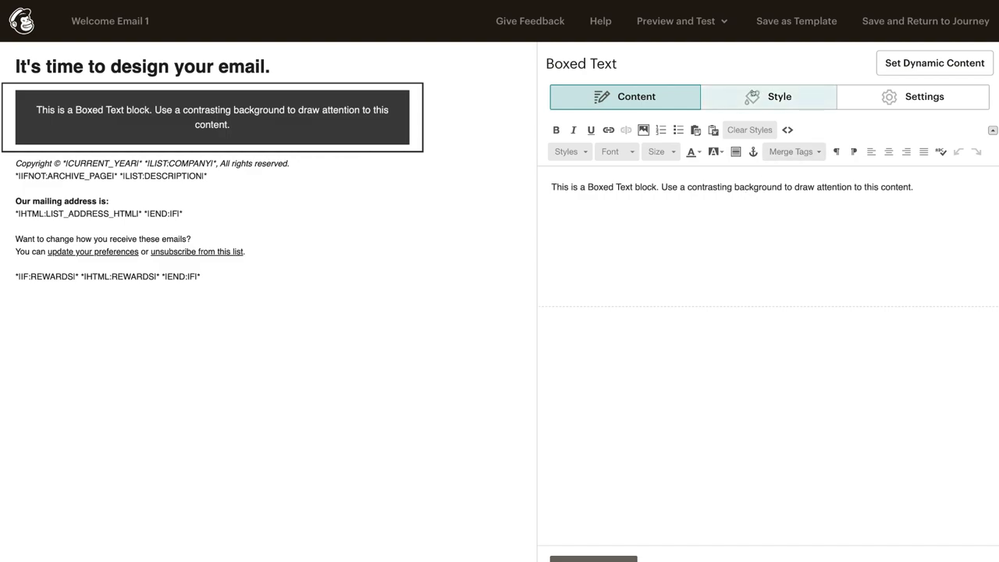
{"action": "left_click", "coordinate": [753, 96]}
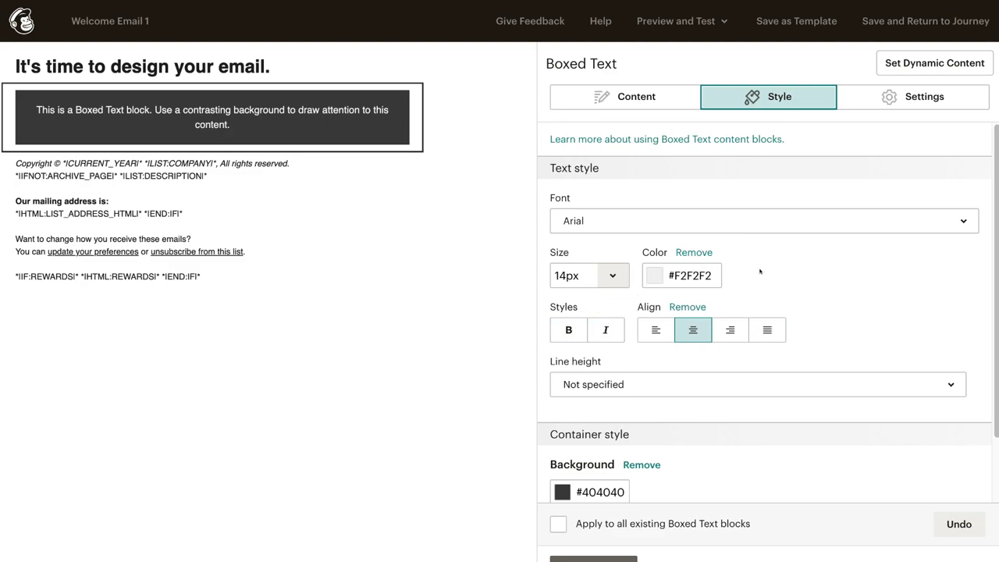
{"action": "left_click", "coordinate": [903, 97]}
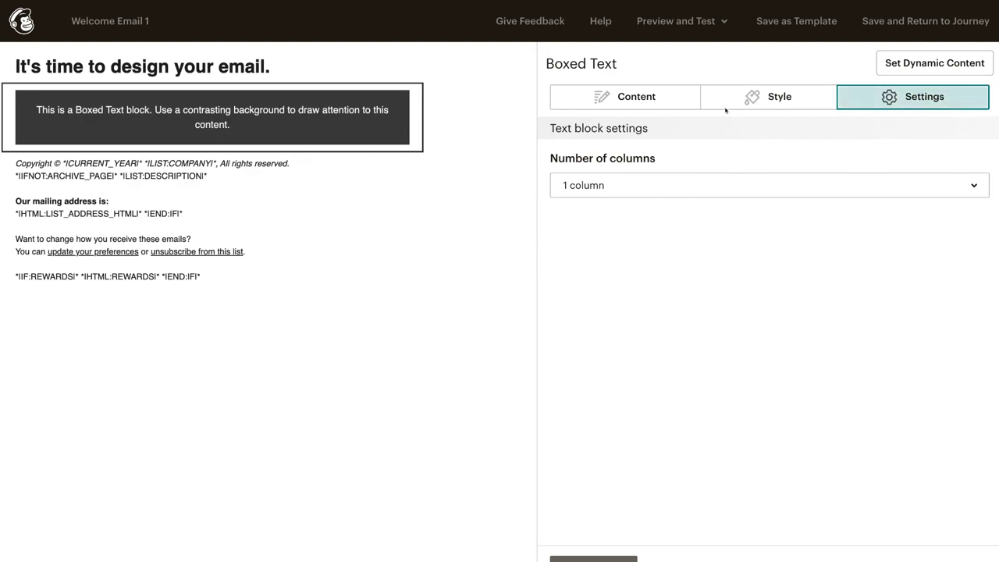
{"action": "left_click", "coordinate": [623, 100]}
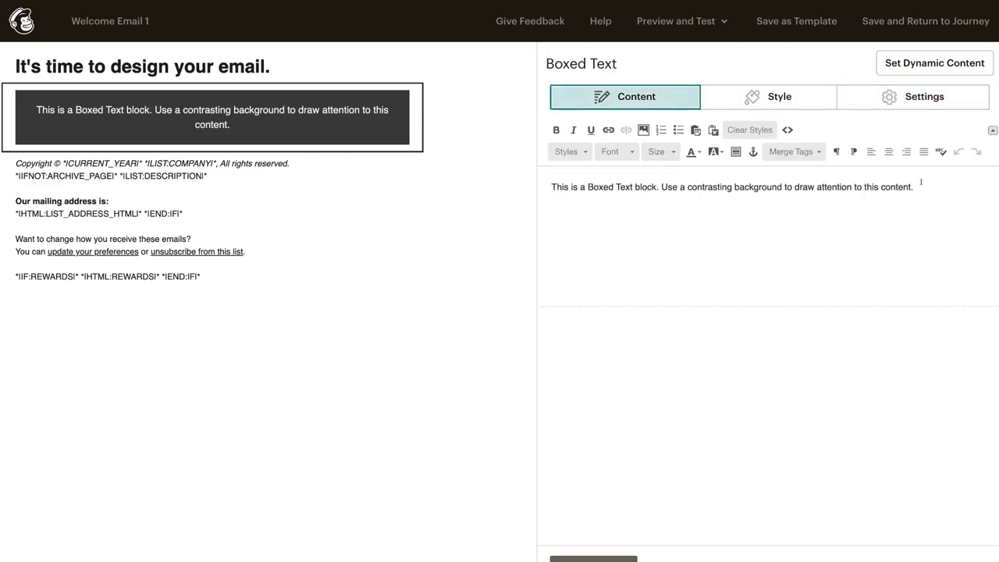
- Replace the boxed text with bold, centred 'Welcome to our awesome small business community!' and save
{"action": "left_click_drag", "start_coordinate": [921, 181], "coordinate": [549, 180]}
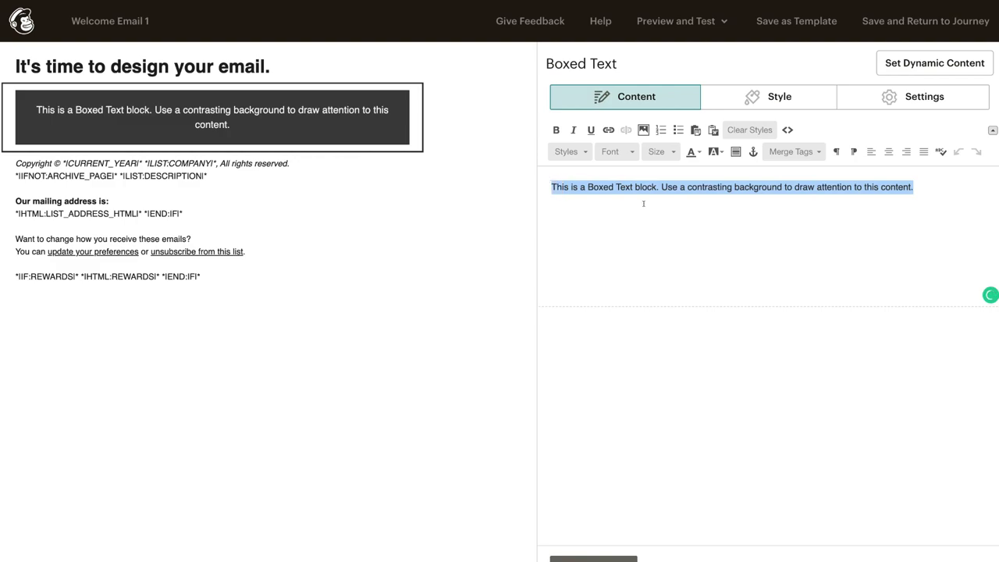
{"action": "type", "text": "Welcome to our awesome small business community!"}
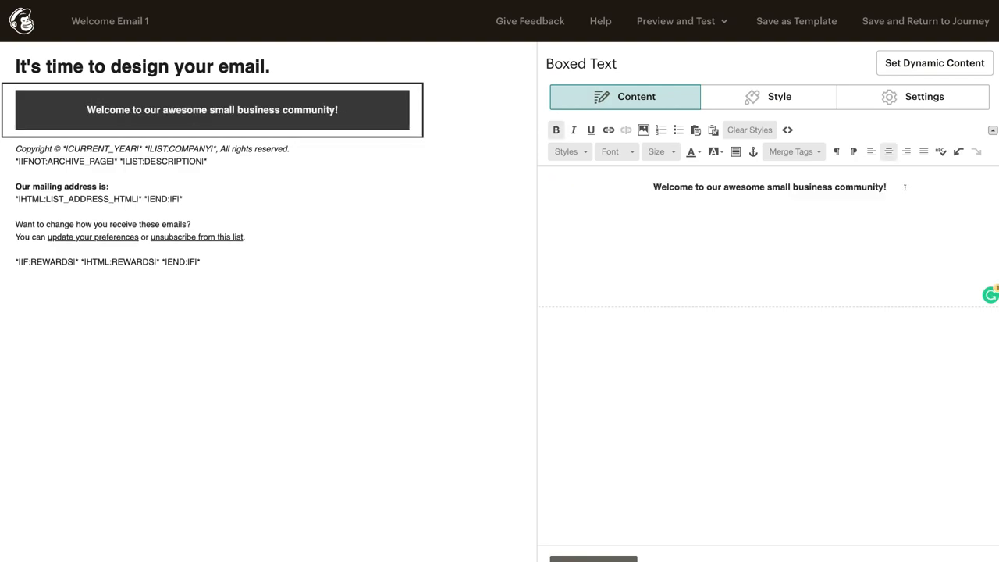
{"action": "scroll", "coordinate": [641, 284], "scroll_direction": "down", "scroll_amount": 1}
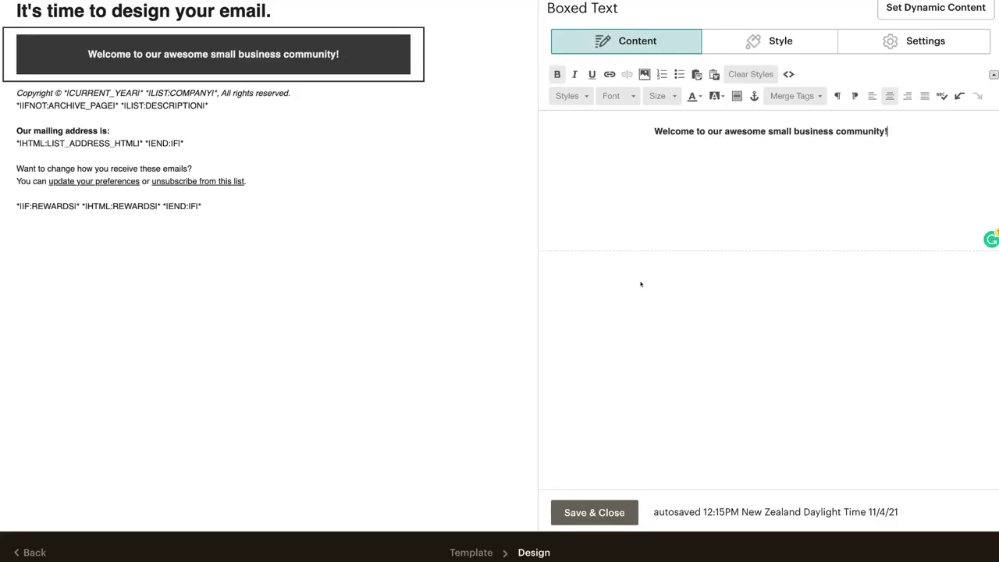
{"action": "left_click", "coordinate": [590, 513]}
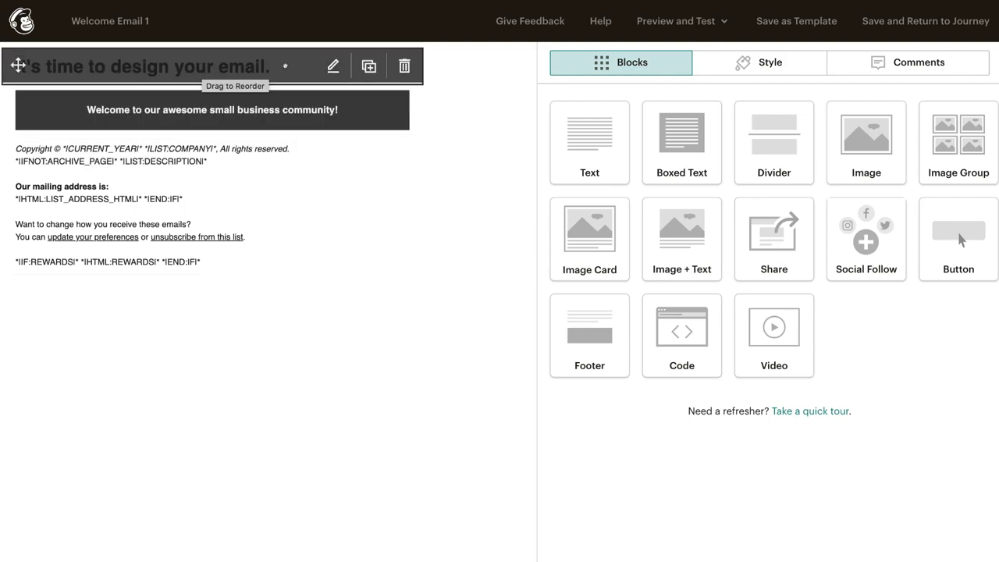
- Replace the heading with centred 'Welcome! Let's Grow Your Business Together!' and save
{"action": "left_click", "coordinate": [332, 65]}
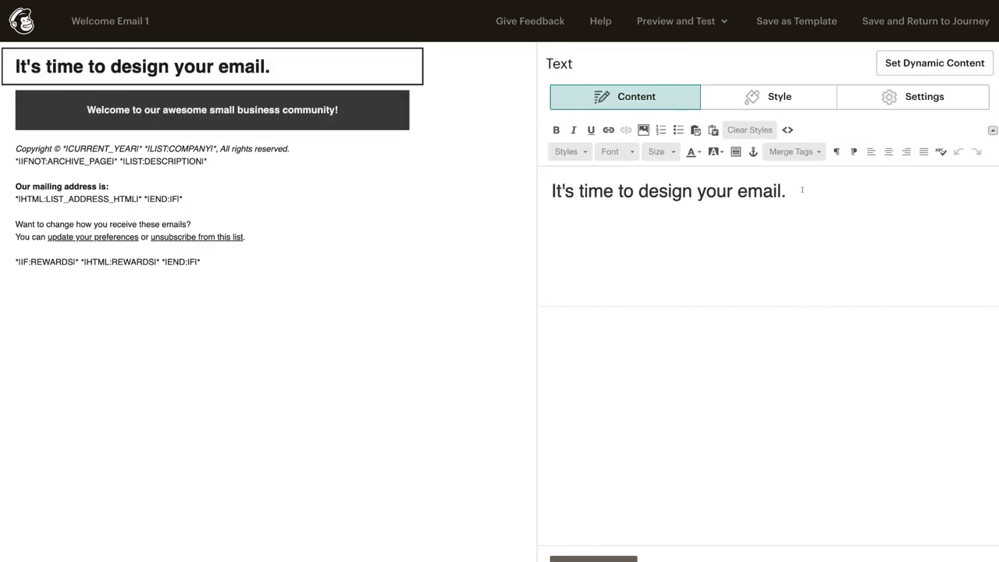
{"action": "left_click_drag", "start_coordinate": [802, 190], "coordinate": [549, 190]}
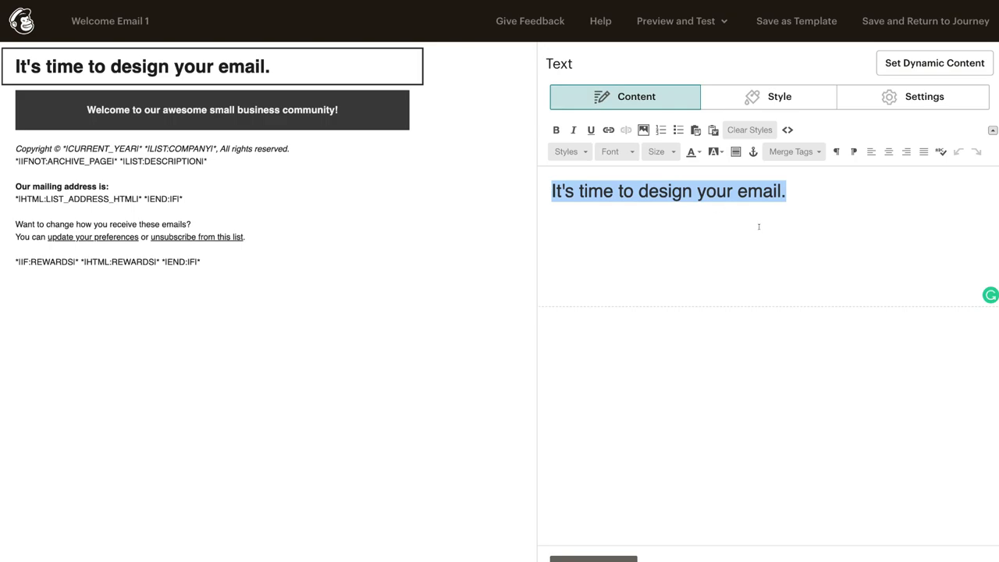
{"action": "type", "text": "Welcome! Let's Grow Your Business Together!"}
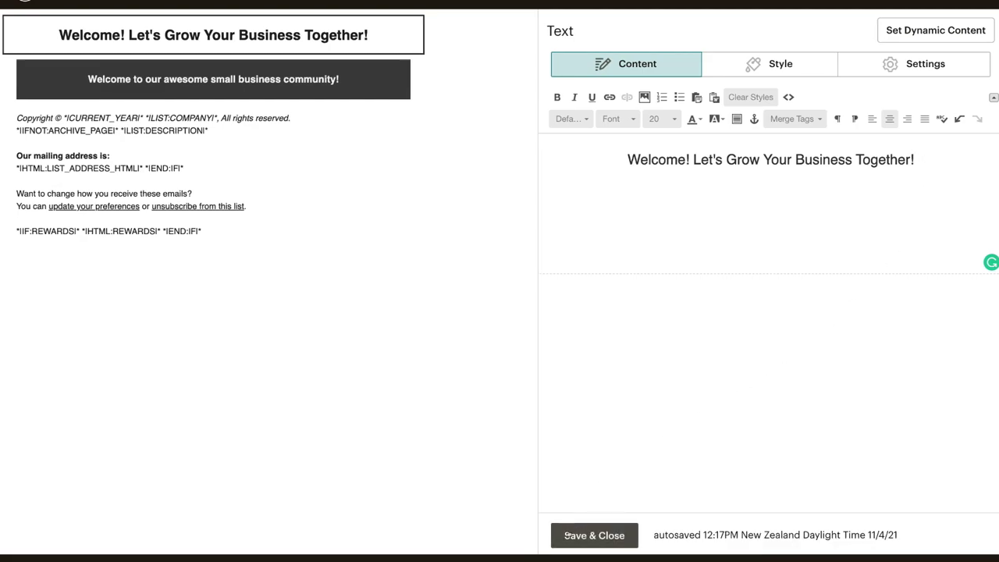
{"action": "left_click", "coordinate": [594, 535]}
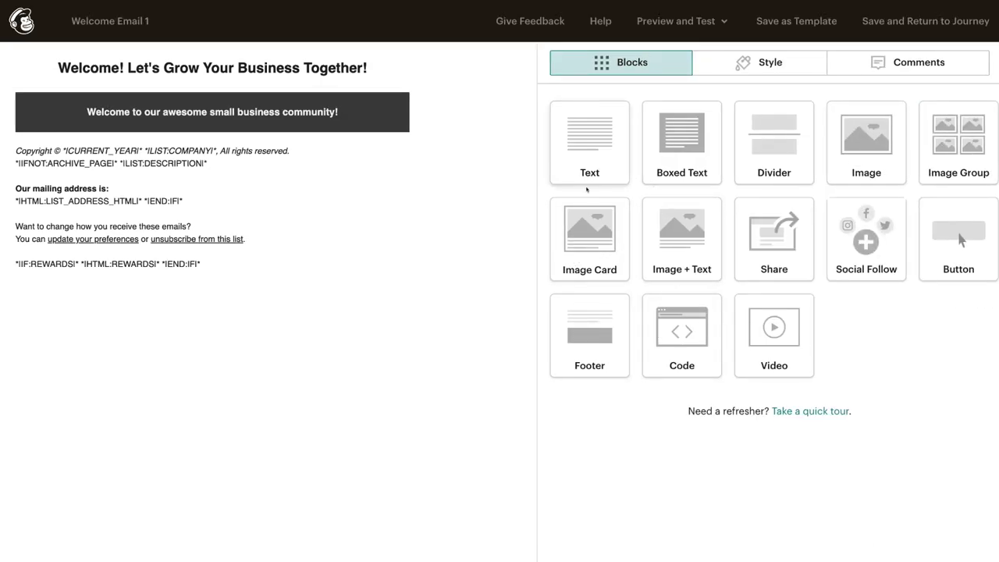
- Add an Image card below the banner holding the desktop-monitor photo
{"action": "left_click_drag", "start_coordinate": [587, 224], "coordinate": [188, 148]}
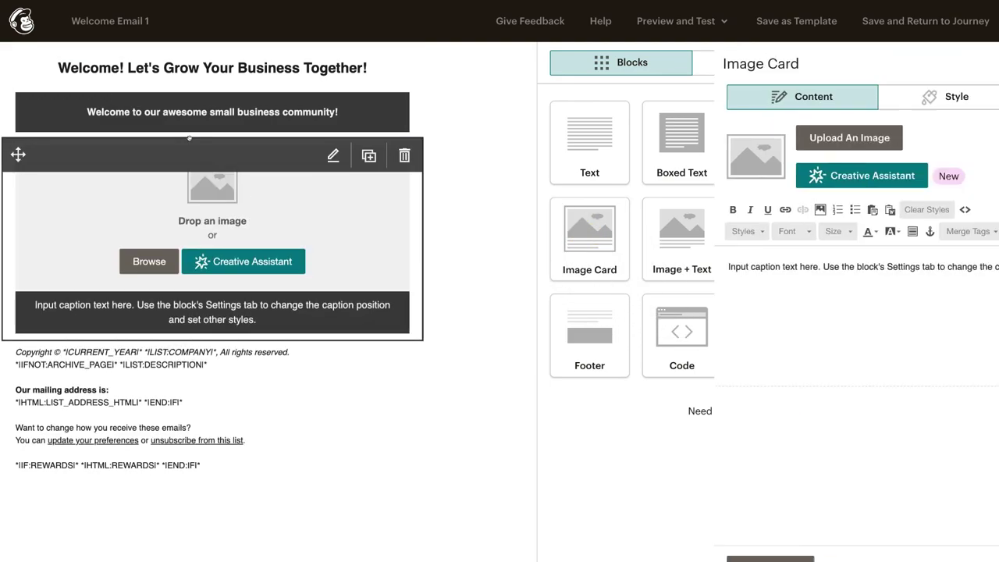
{"action": "left_click", "coordinate": [137, 259]}
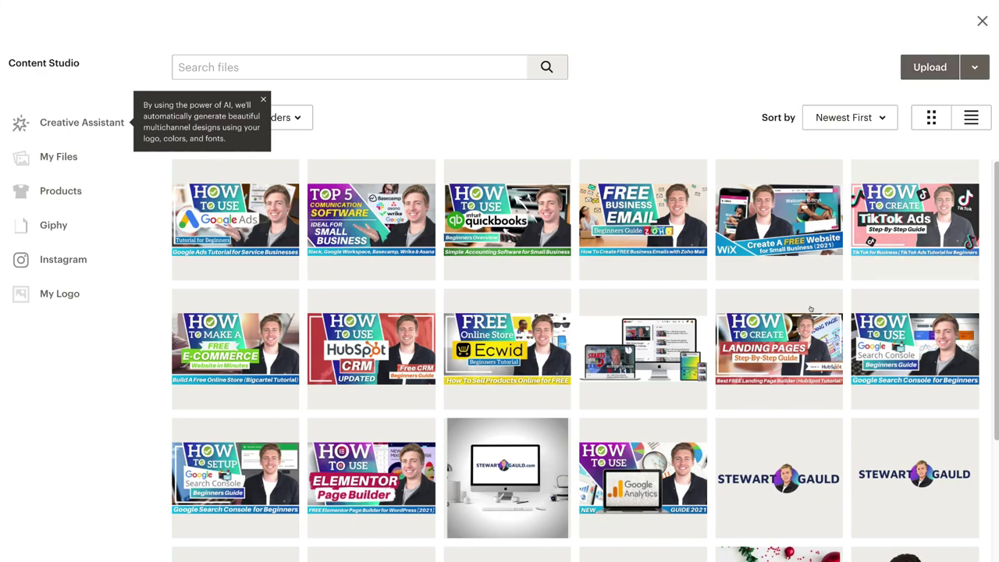
{"action": "left_click", "coordinate": [509, 454]}
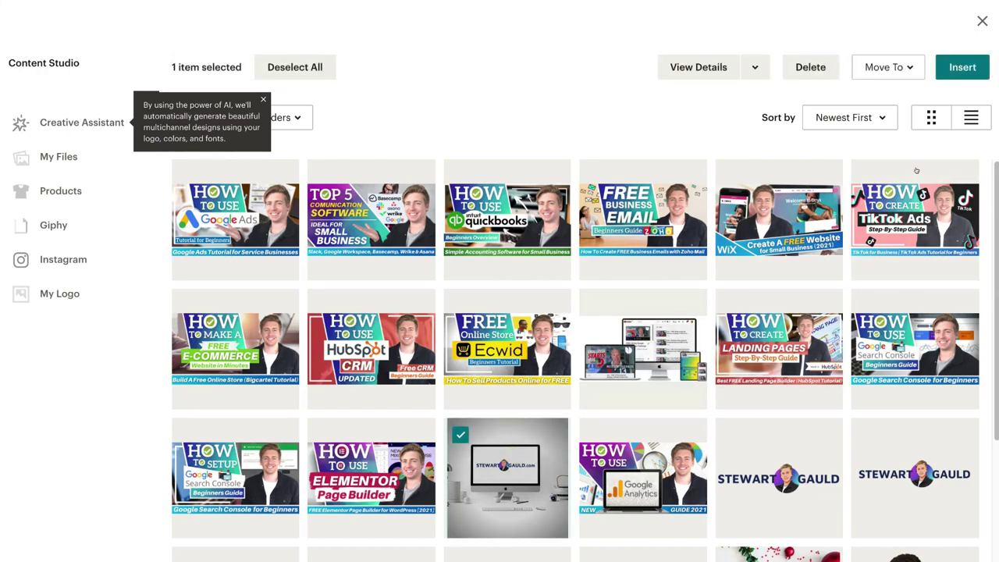
{"action": "left_click", "coordinate": [960, 68]}
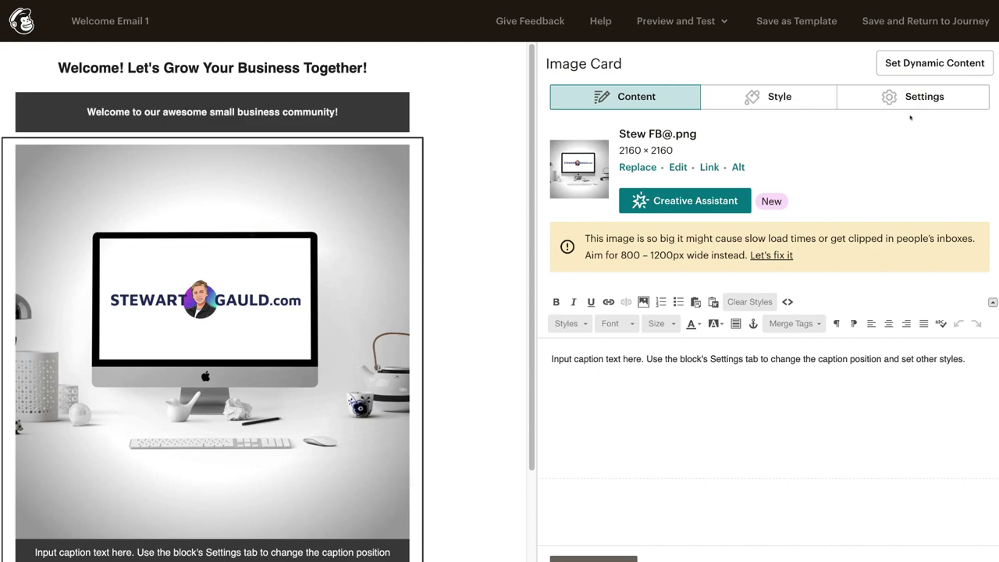
- Delete the image's placeholder caption and finish editing the card
{"action": "scroll", "coordinate": [461, 219], "scroll_direction": "down", "scroll_amount": 3}
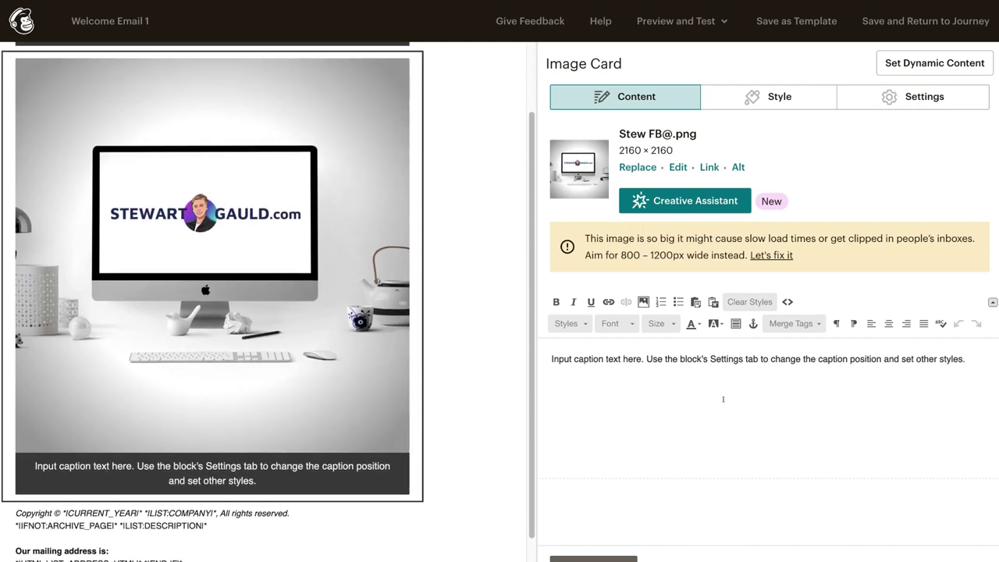
{"action": "left_click_drag", "start_coordinate": [968, 359], "coordinate": [544, 355]}
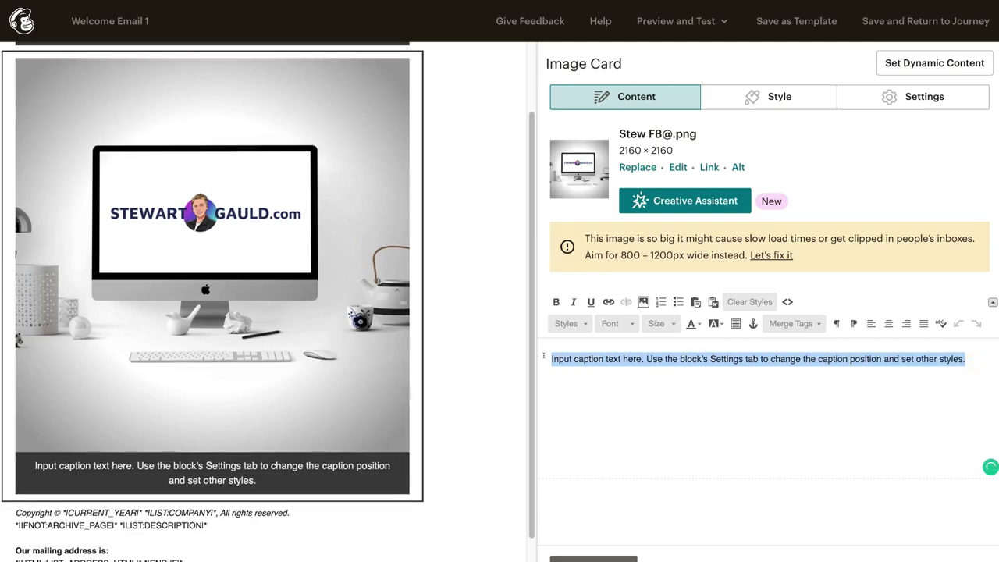
{"action": "key", "text": "BackSpace"}
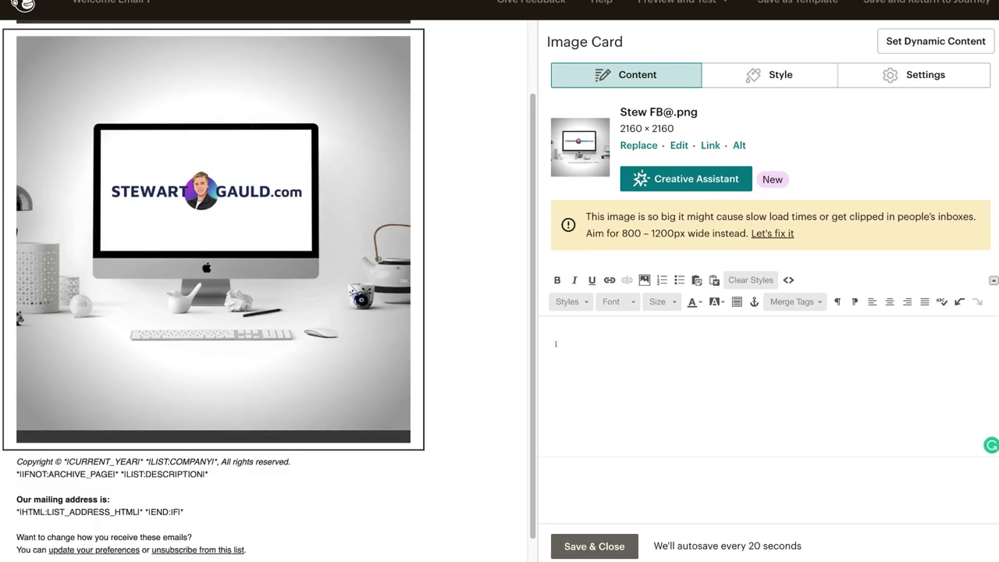
{"action": "left_click", "coordinate": [577, 546]}
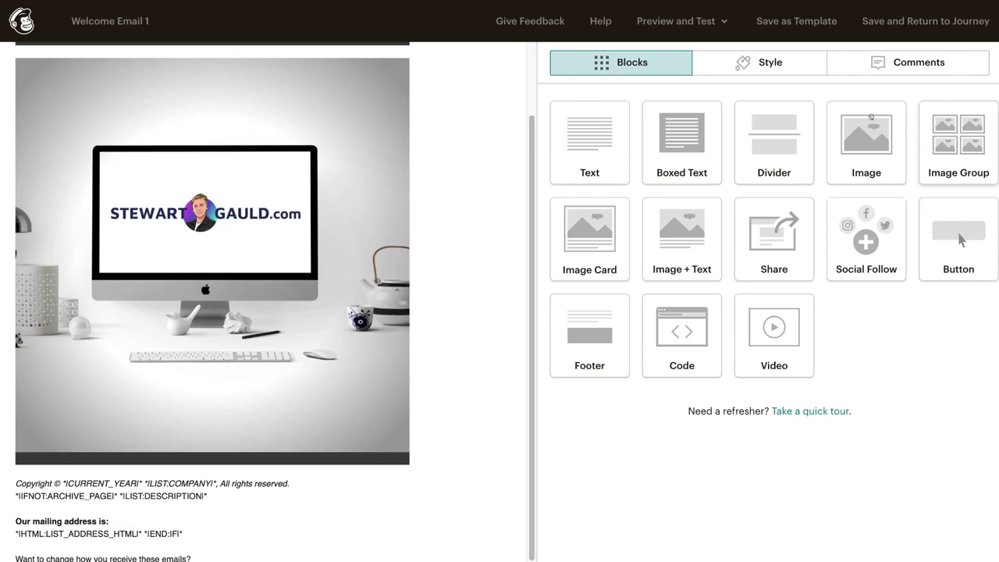
{"action": "scroll", "coordinate": [499, 215], "scroll_direction": "up", "scroll_amount": 5}
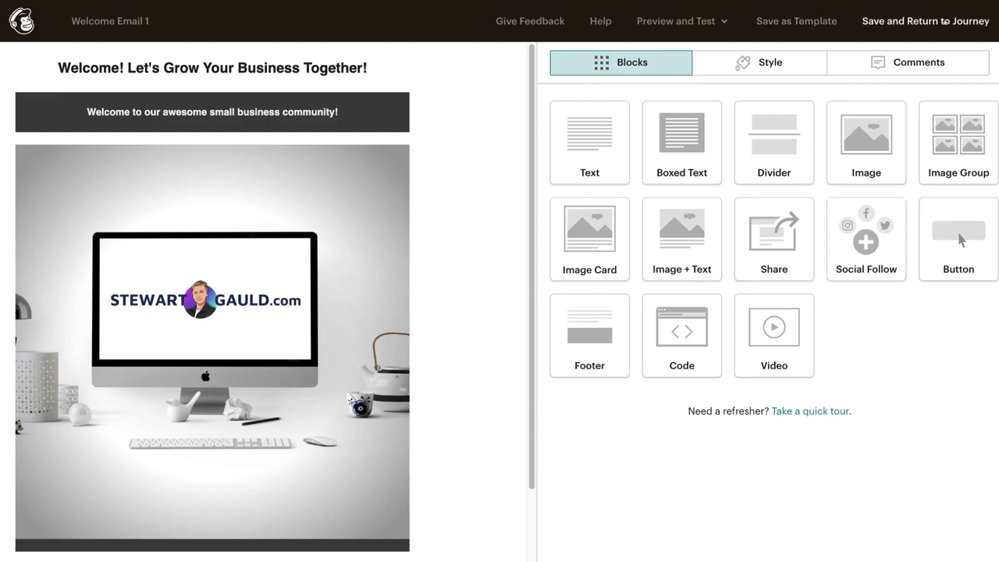
- Save the design as template 'Welcome Email', then save the email back to the journey map
{"action": "left_click", "coordinate": [800, 21]}
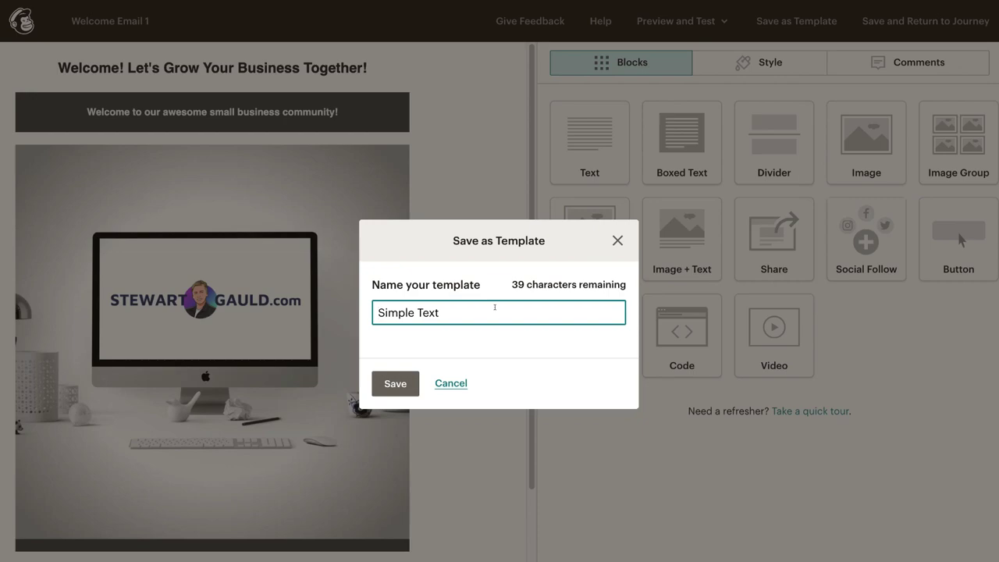
{"action": "key", "text": "ctrl+a"}
{"action": "type", "text": "Welcome Email"}
{"action": "left_click", "coordinate": [395, 383]}
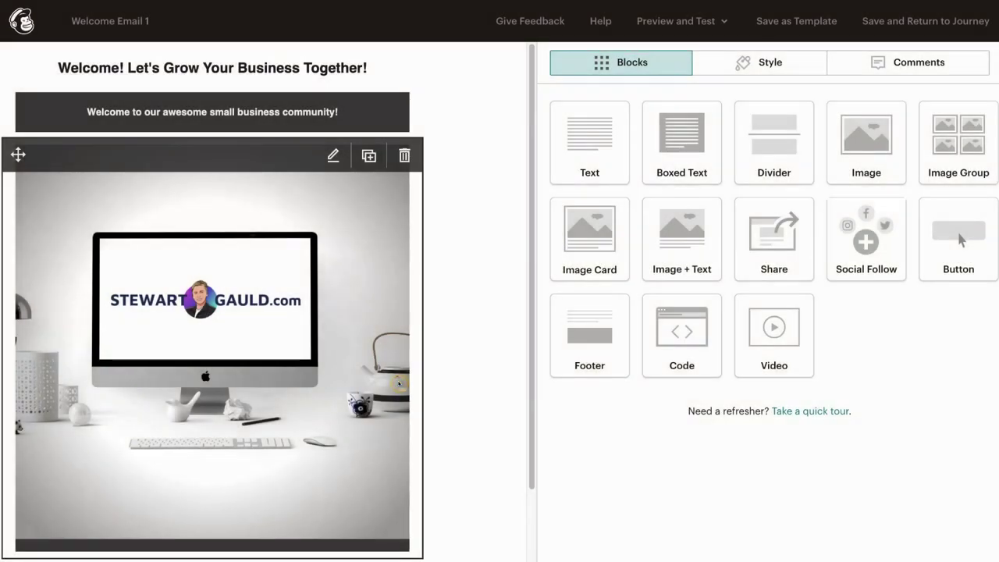
{"action": "left_click", "coordinate": [319, 364]}
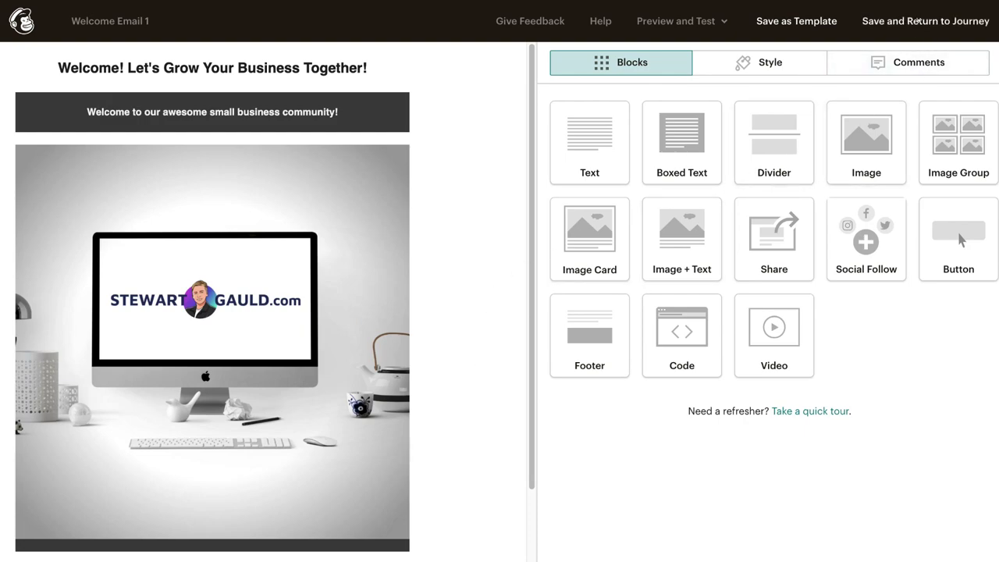
{"action": "left_click", "coordinate": [932, 20]}
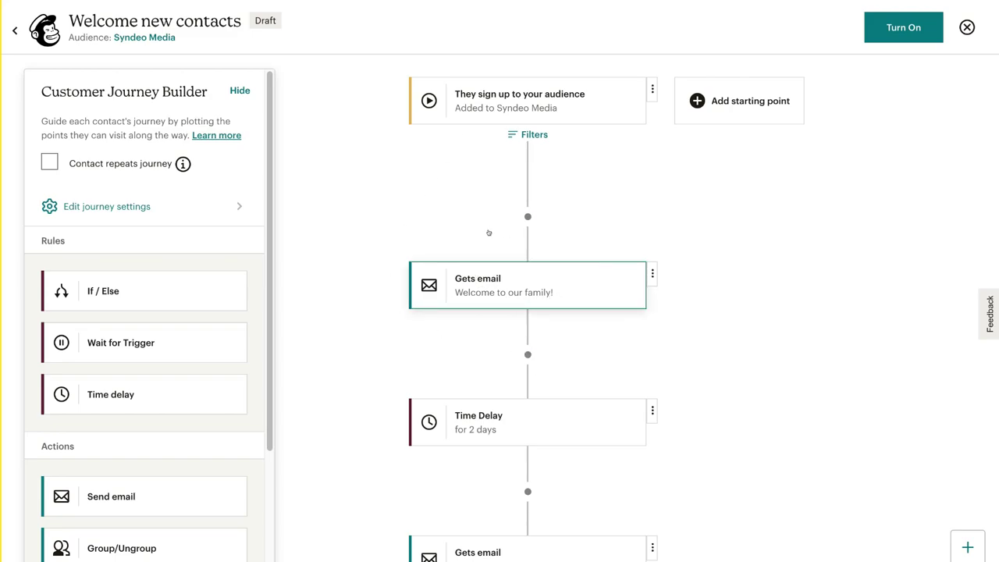
{"action": "scroll", "coordinate": [711, 360], "scroll_direction": "down", "scroll_amount": 1}
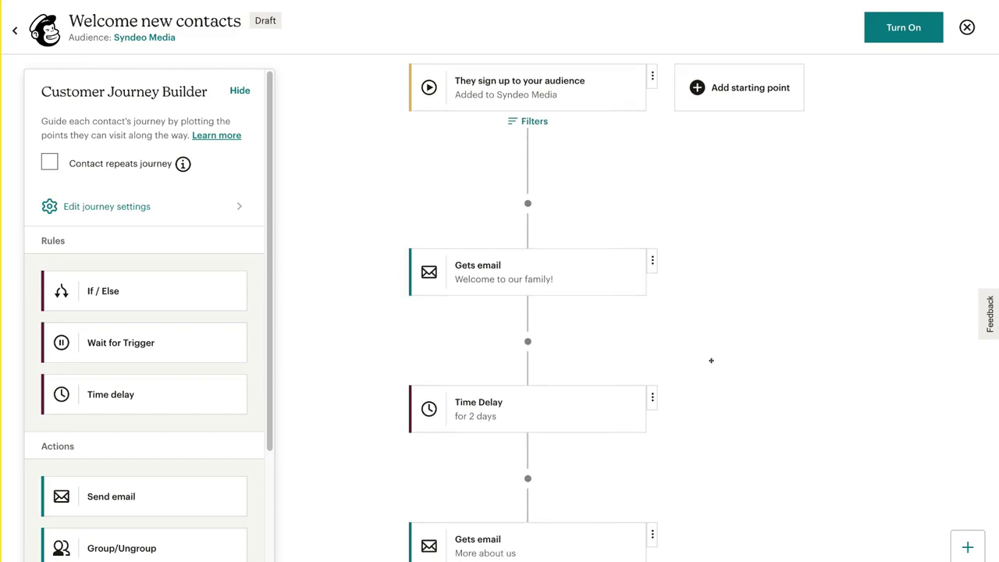
{"action": "scroll", "coordinate": [711, 360], "scroll_direction": "down", "scroll_amount": 3}
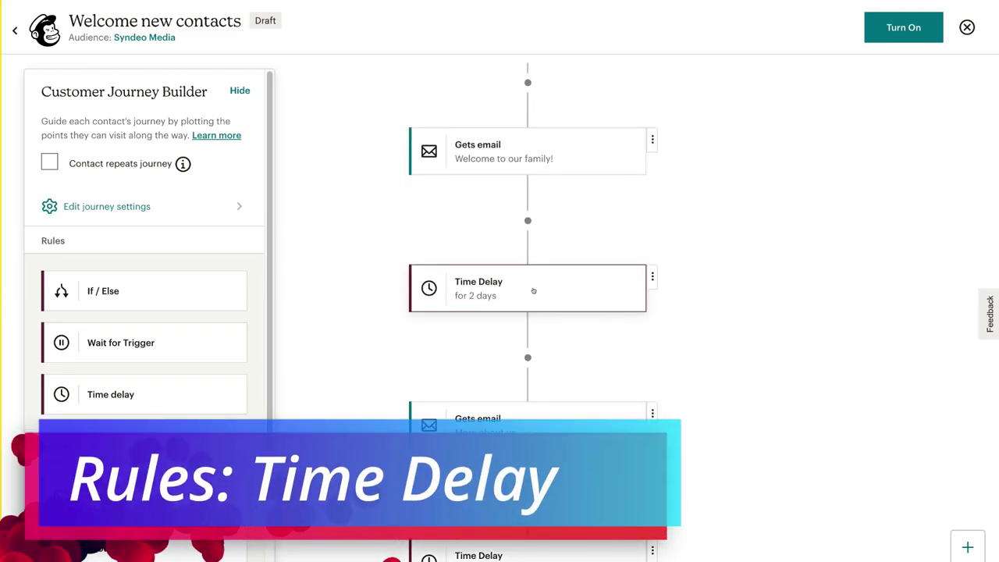
{"action": "left_click", "coordinate": [521, 285]}
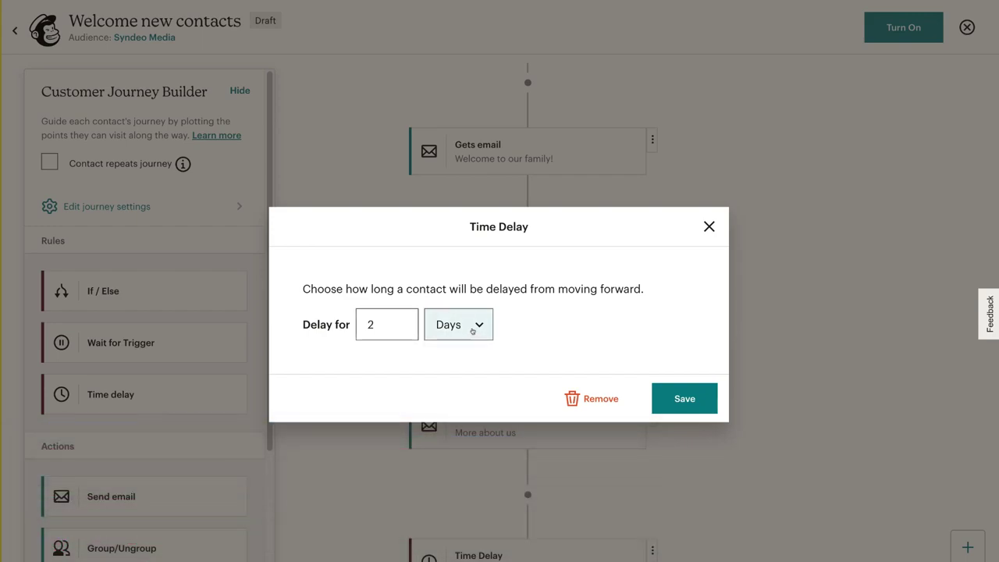
{"action": "left_click", "coordinate": [474, 327]}
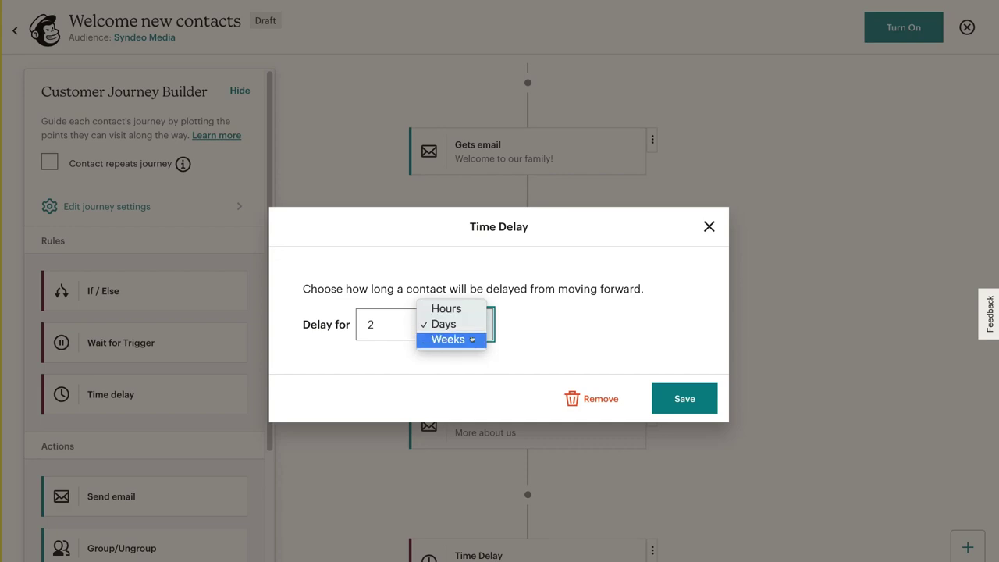
{"action": "left_click", "coordinate": [537, 314]}
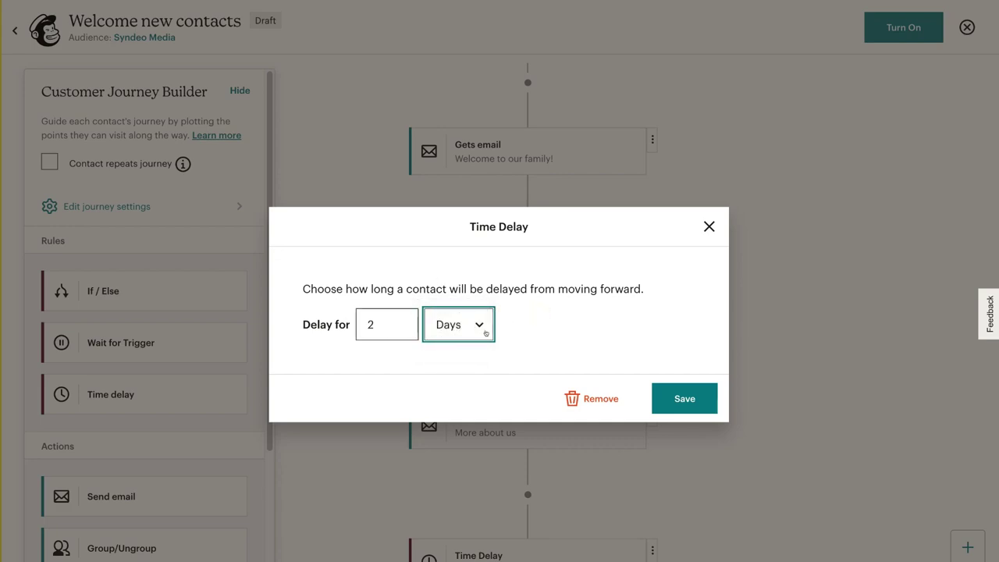
{"action": "left_click", "coordinate": [677, 397]}
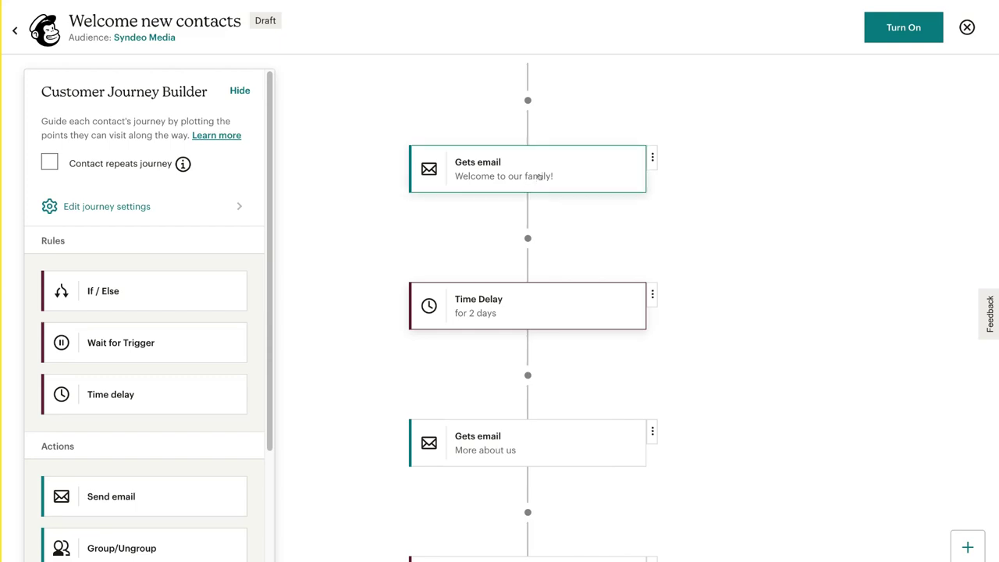
- Open Edit Journey Point for the 'More about us' email step
{"action": "scroll", "coordinate": [810, 406], "scroll_direction": "down", "scroll_amount": 5}
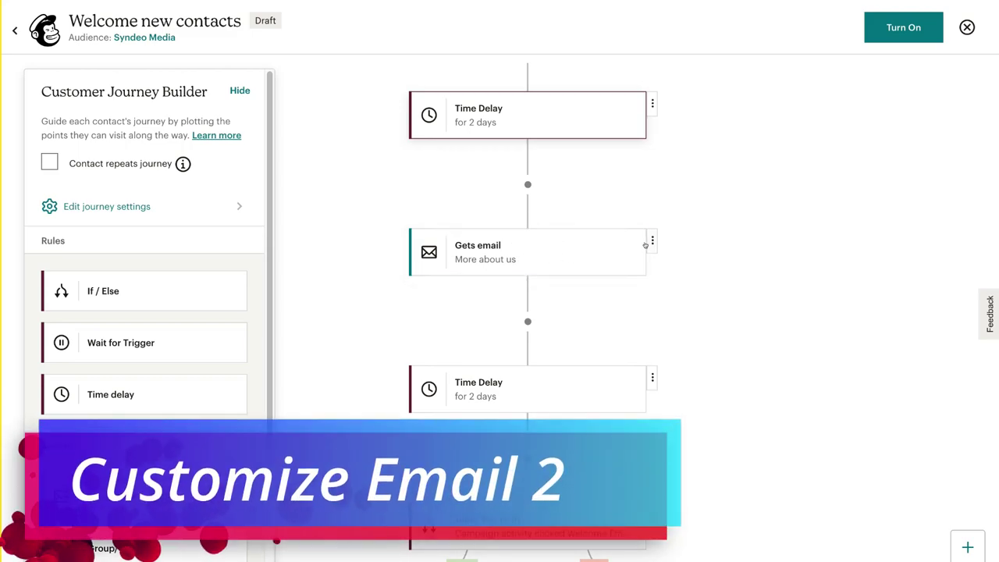
{"action": "left_click", "coordinate": [649, 242]}
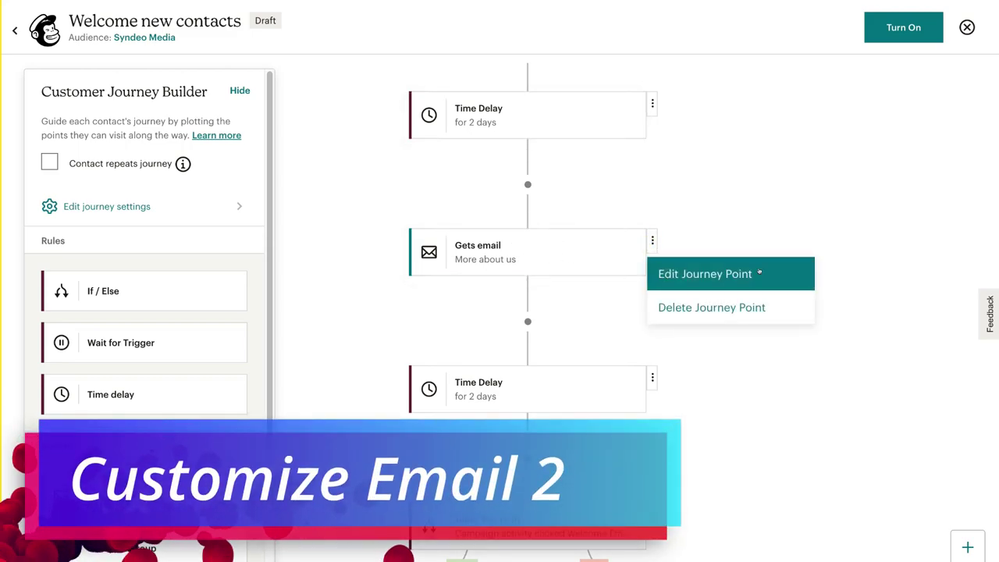
{"action": "left_click", "coordinate": [763, 272]}
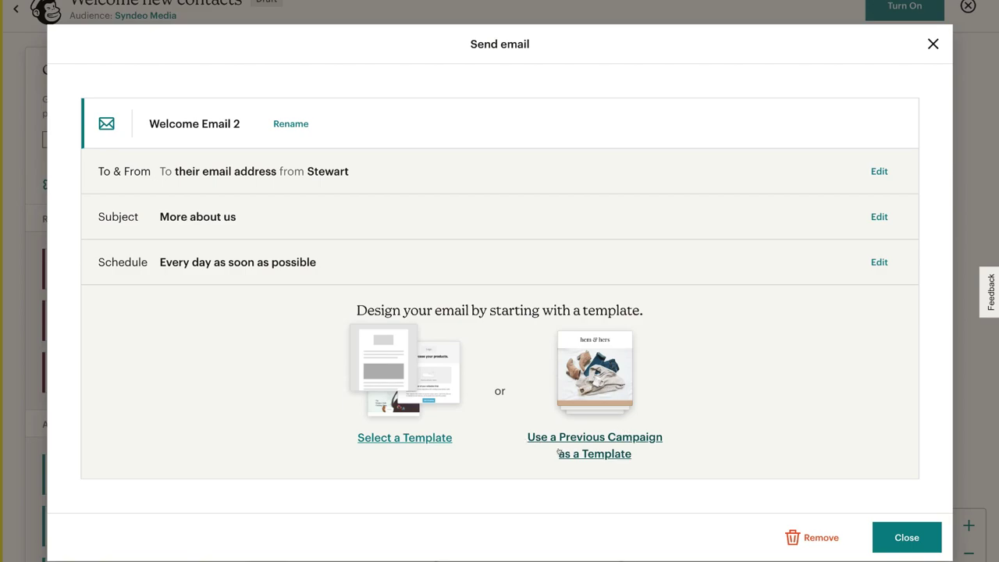
- Use the past campaign 'YouTube Video Update Email (Intro SG) (UPDATED)' as Welcome Email 2's design
{"action": "left_click", "coordinate": [610, 439]}
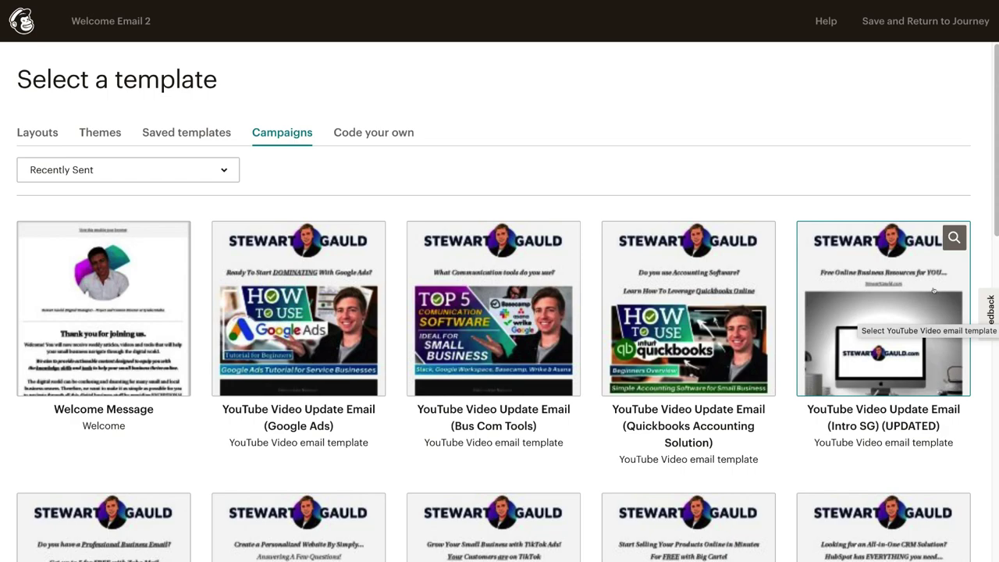
{"action": "left_click", "coordinate": [889, 306]}
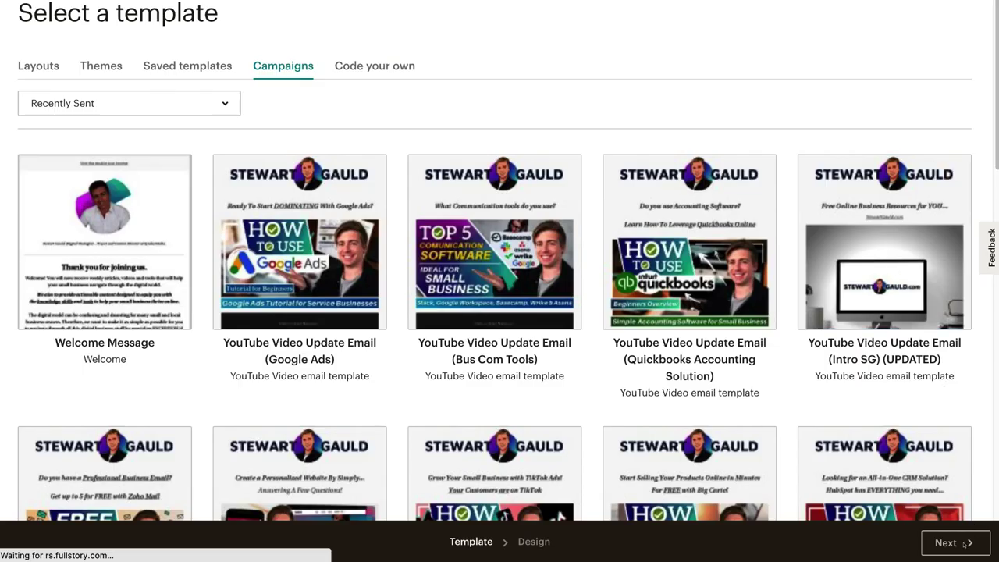
{"action": "left_click", "coordinate": [965, 542]}
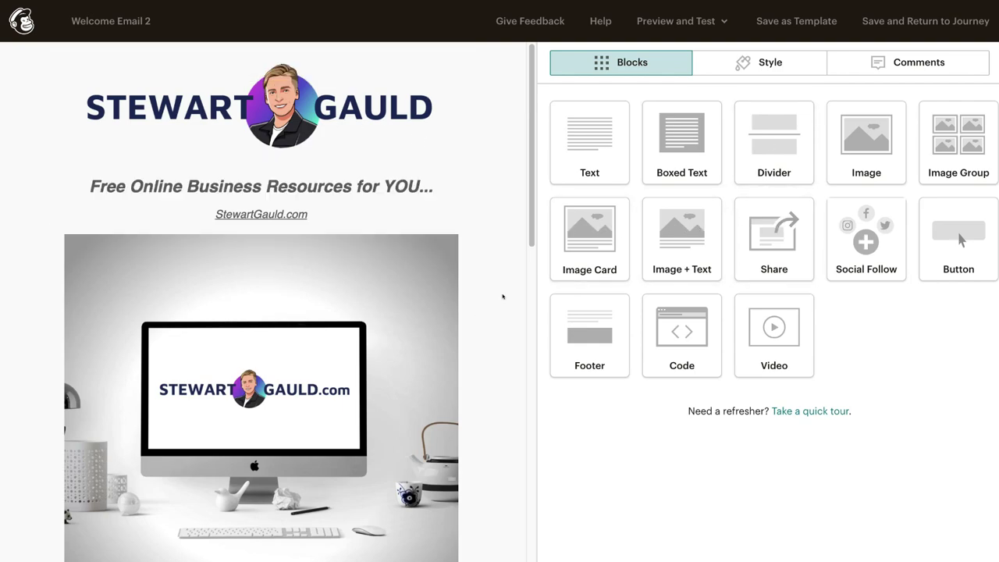
- Review Welcome Email 2's website-announcement copy, then save it and go back to the journey map
{"action": "scroll", "coordinate": [503, 297], "scroll_direction": "down", "scroll_amount": 1}
{"action": "scroll", "coordinate": [503, 296], "scroll_direction": "down", "scroll_amount": 9}
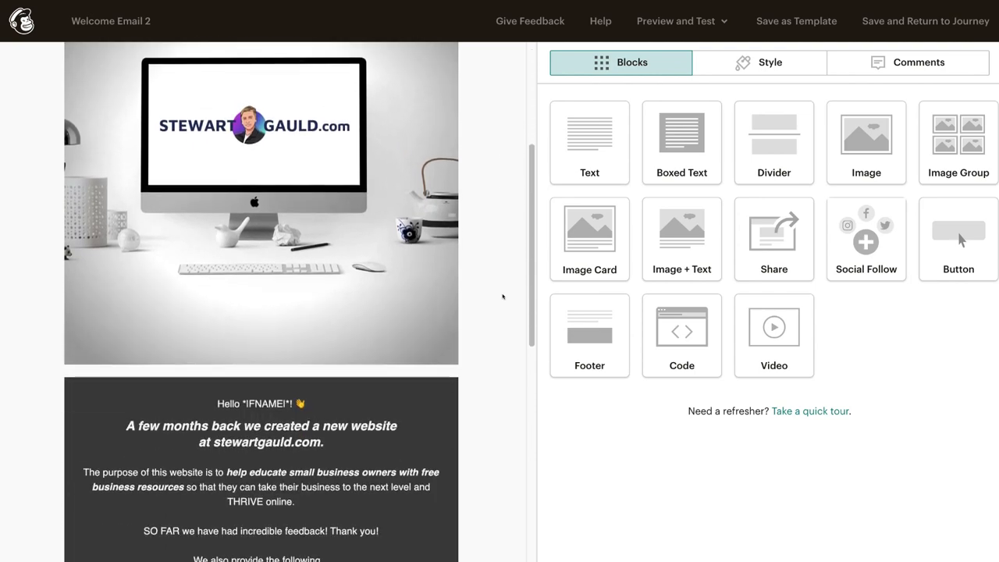
{"action": "scroll", "coordinate": [502, 297], "scroll_direction": "down", "scroll_amount": 4}
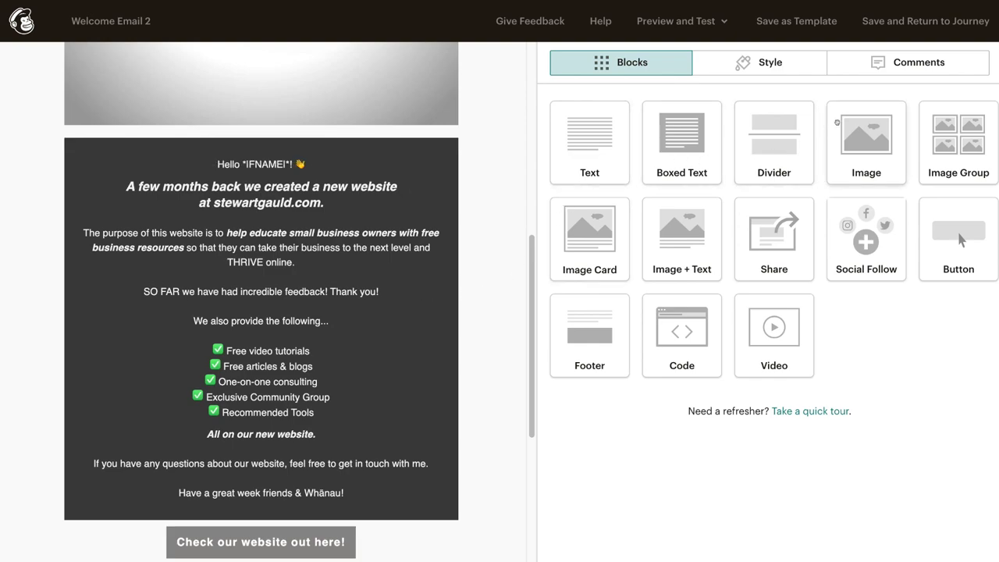
{"action": "left_click", "coordinate": [929, 19]}
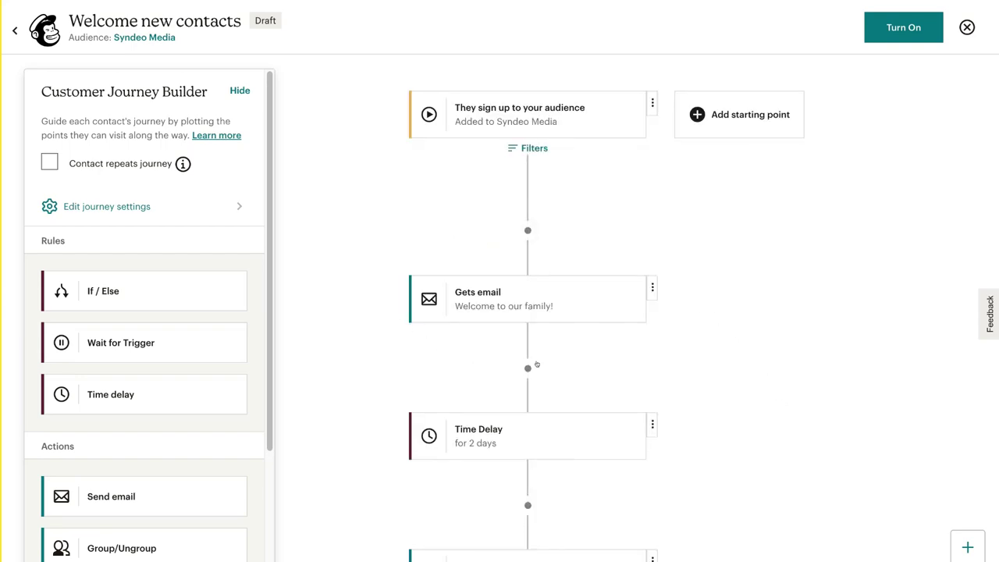
{"action": "scroll", "coordinate": [736, 330], "scroll_direction": "down", "scroll_amount": 2}
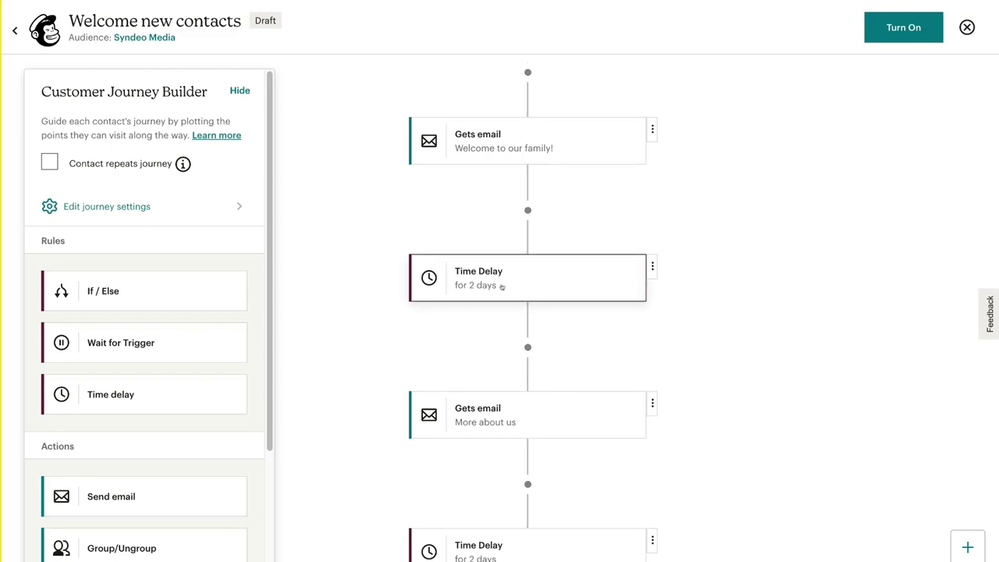
{"action": "scroll", "coordinate": [701, 307], "scroll_direction": "down", "scroll_amount": 1}
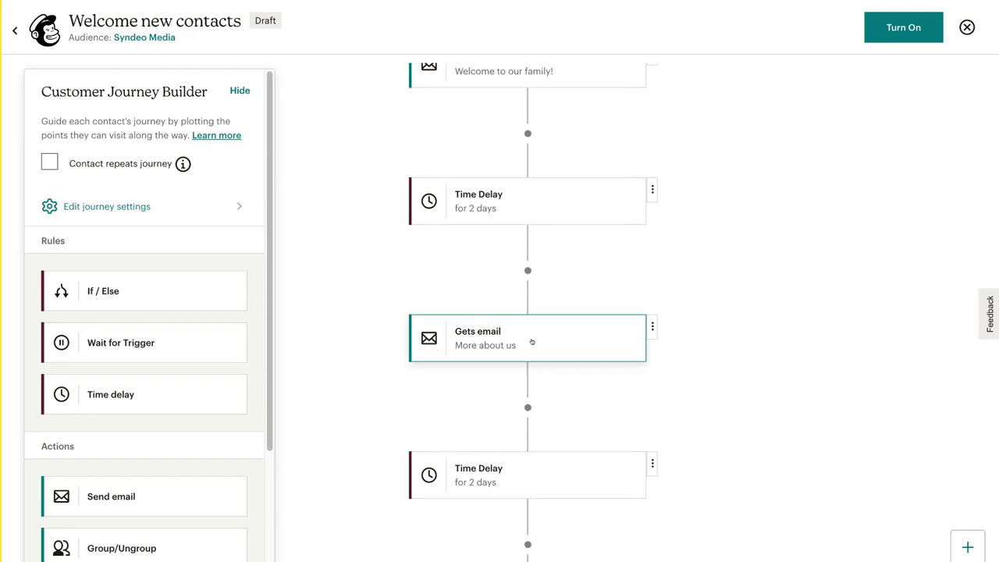
{"action": "scroll", "coordinate": [718, 397], "scroll_direction": "down", "scroll_amount": 2}
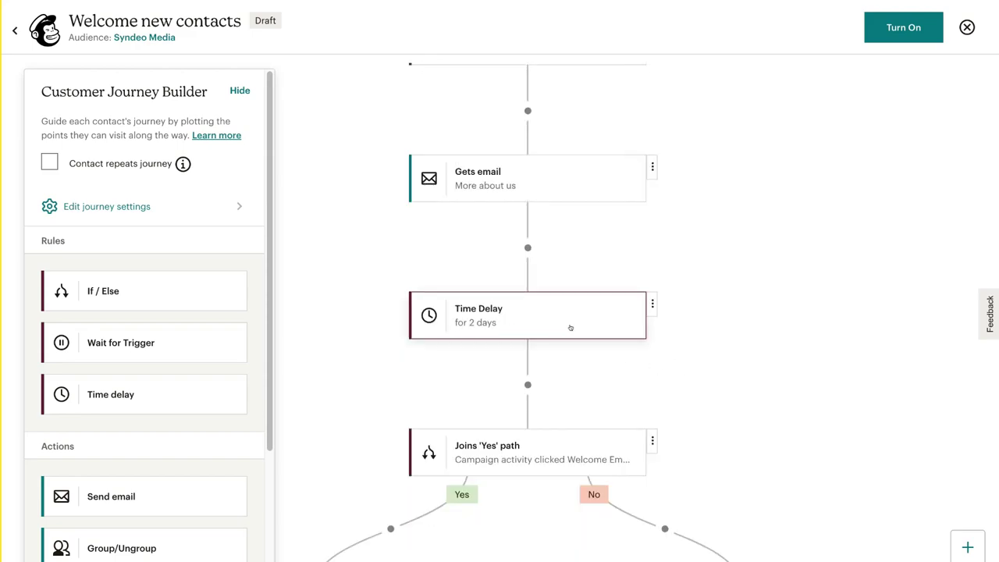
{"action": "scroll", "coordinate": [546, 351], "scroll_direction": "down", "scroll_amount": 1}
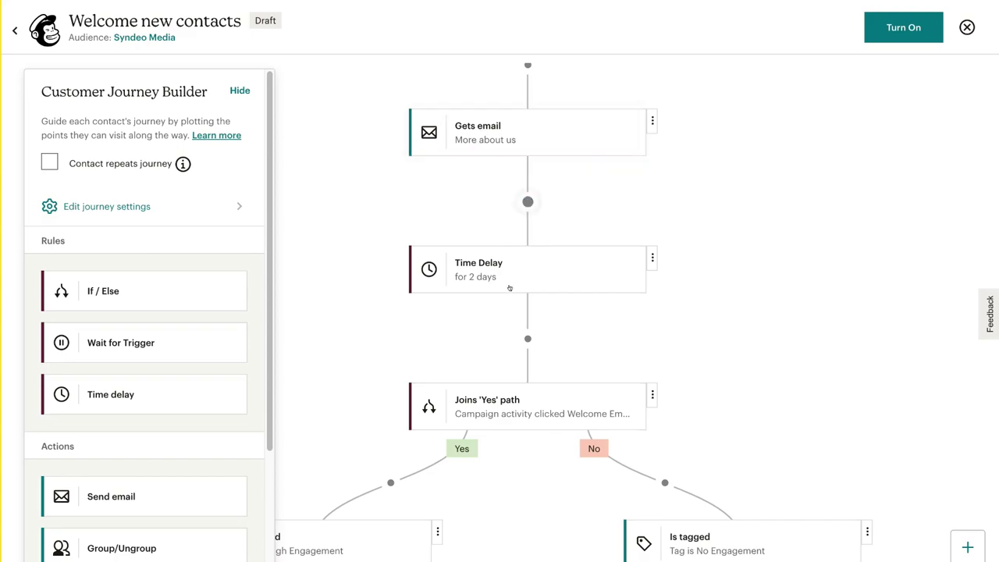
{"action": "scroll", "coordinate": [507, 383], "scroll_direction": "down", "scroll_amount": 1}
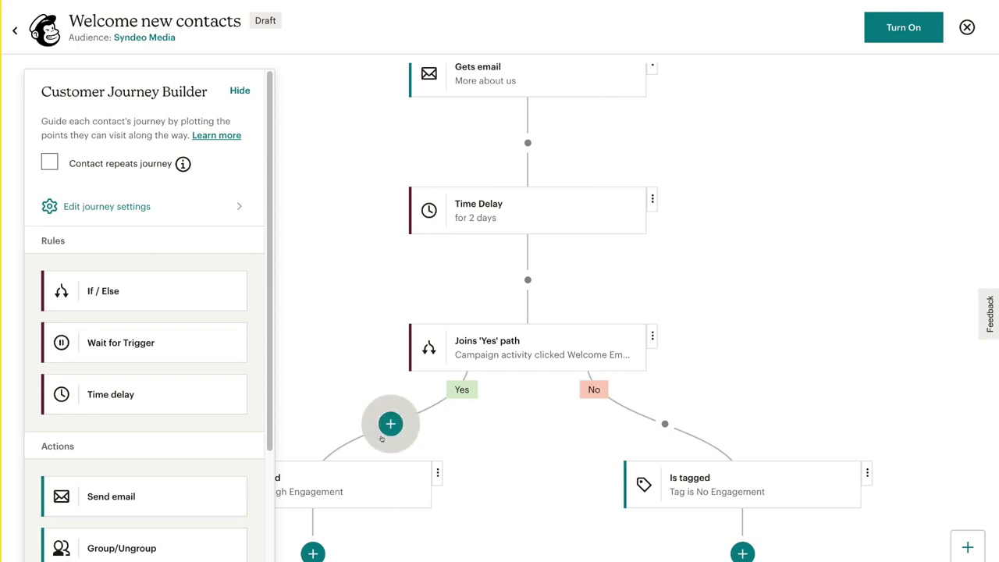
{"action": "left_click_drag", "start_coordinate": [404, 531], "coordinate": [551, 522]}
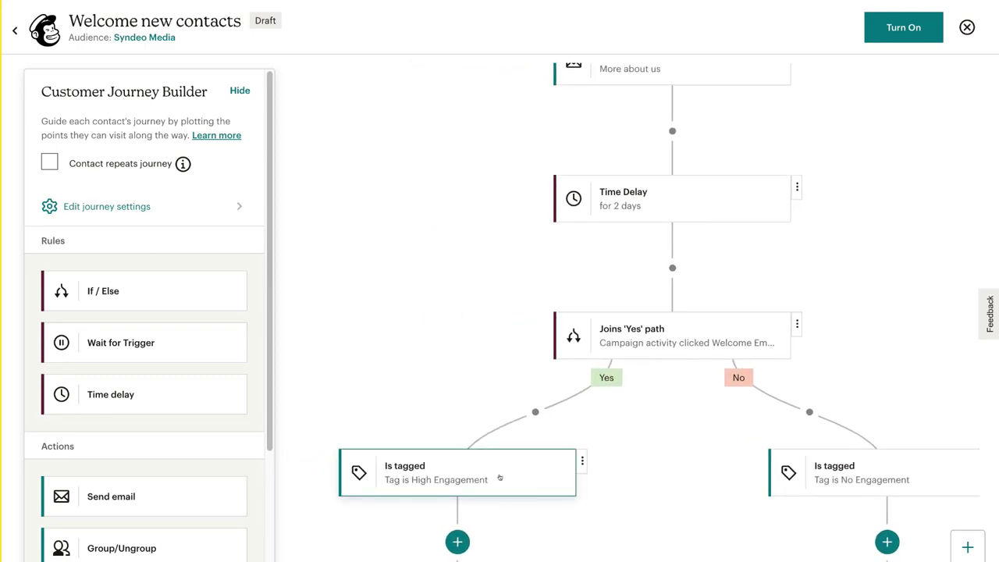
{"action": "left_click_drag", "start_coordinate": [640, 464], "coordinate": [370, 415]}
{"action": "scroll", "coordinate": [370, 415], "scroll_direction": "up", "scroll_amount": 10}
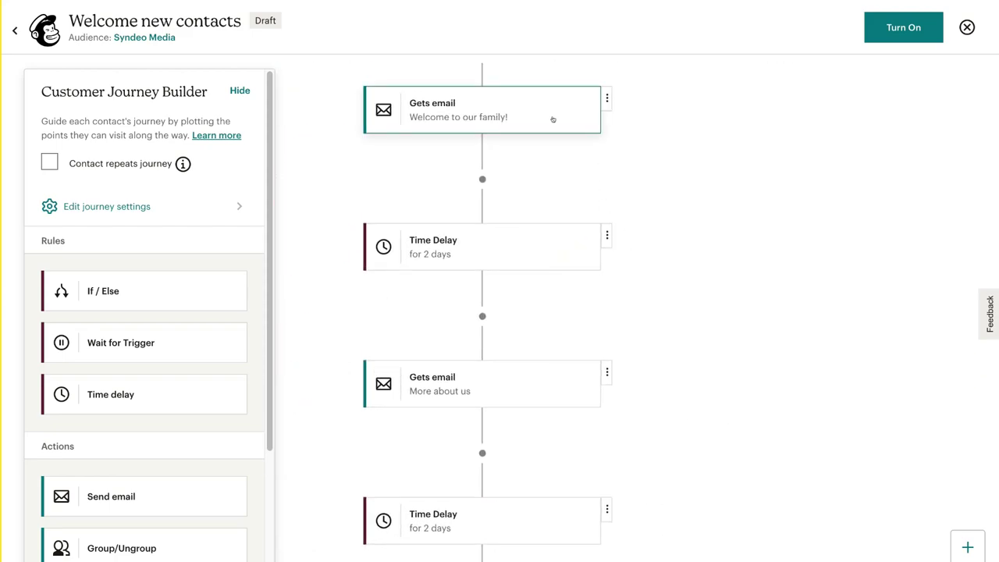
{"action": "left_click_drag", "start_coordinate": [763, 444], "coordinate": [669, 195]}
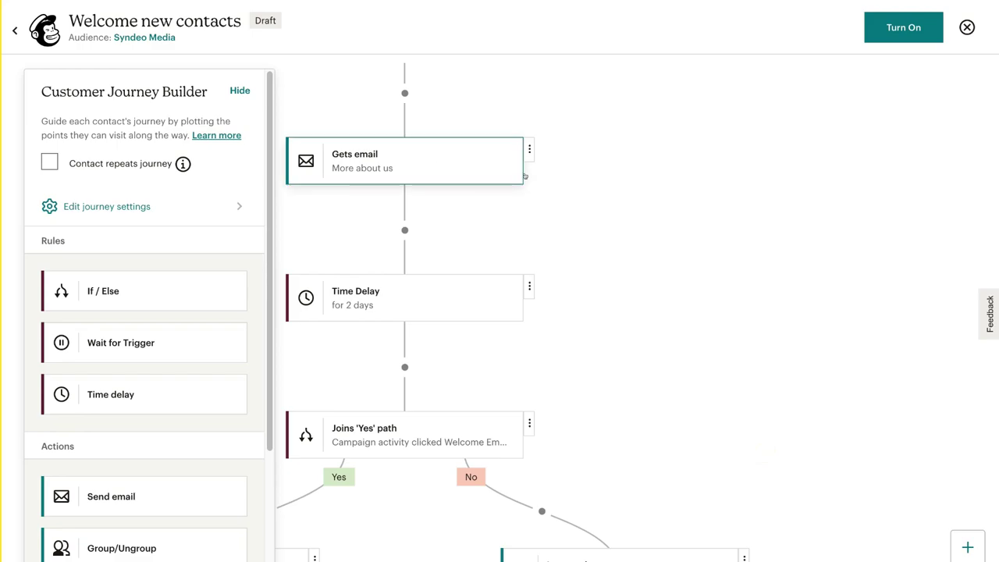
{"action": "left_click_drag", "start_coordinate": [660, 349], "coordinate": [717, 186]}
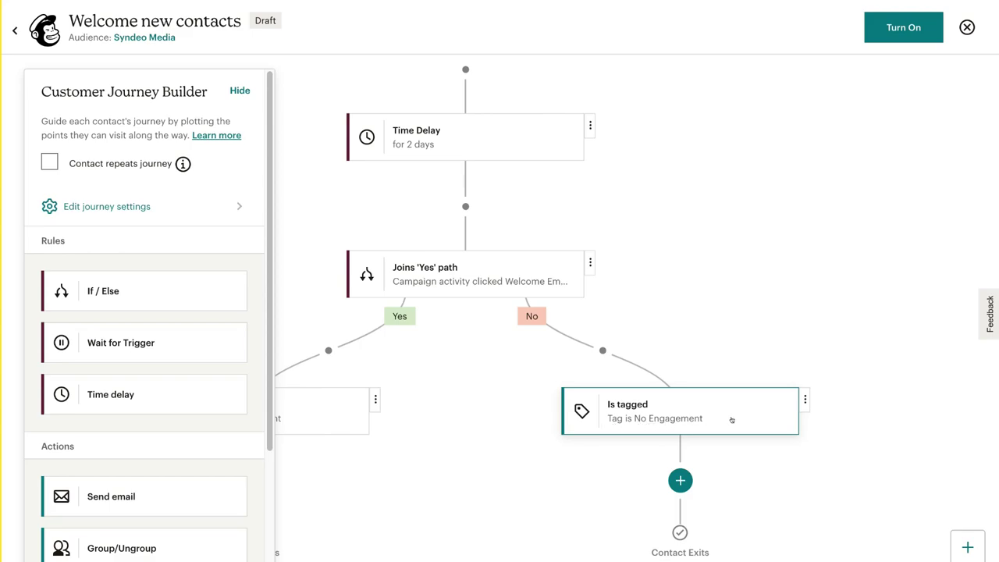
{"action": "left_click_drag", "start_coordinate": [445, 341], "coordinate": [557, 335]}
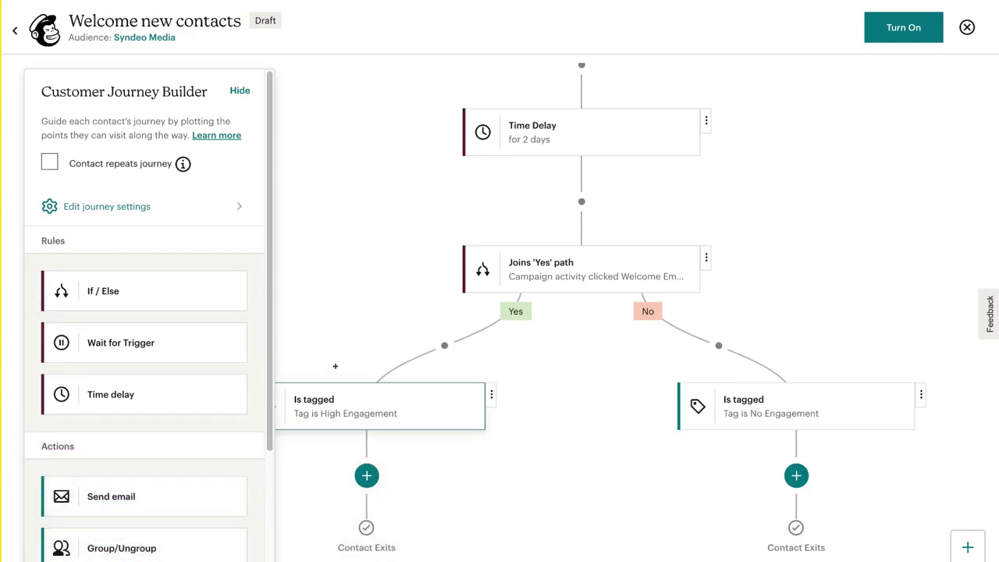
{"action": "scroll", "coordinate": [195, 395], "scroll_direction": "down", "scroll_amount": 3}
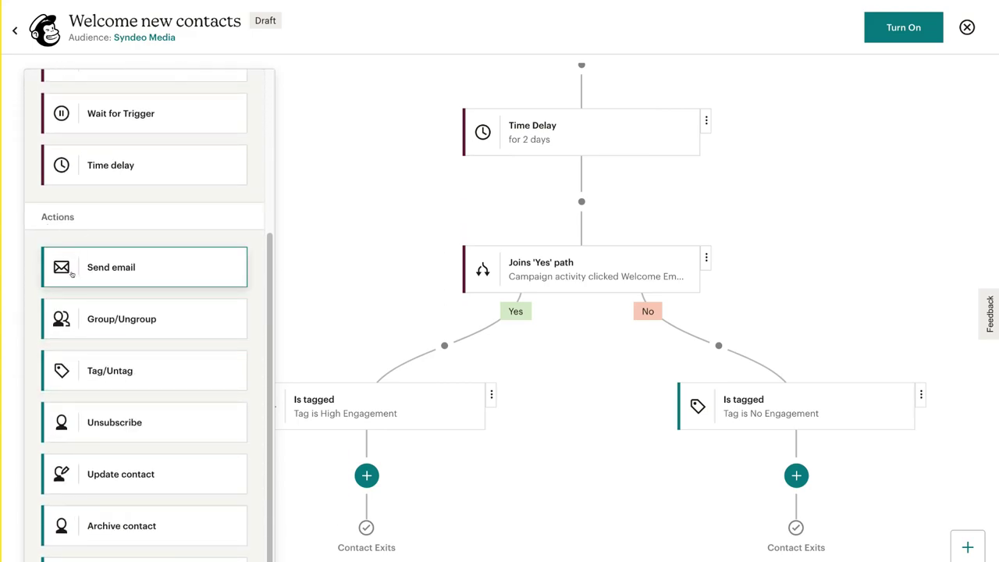
{"action": "scroll", "coordinate": [384, 167], "scroll_direction": "up", "scroll_amount": 5}
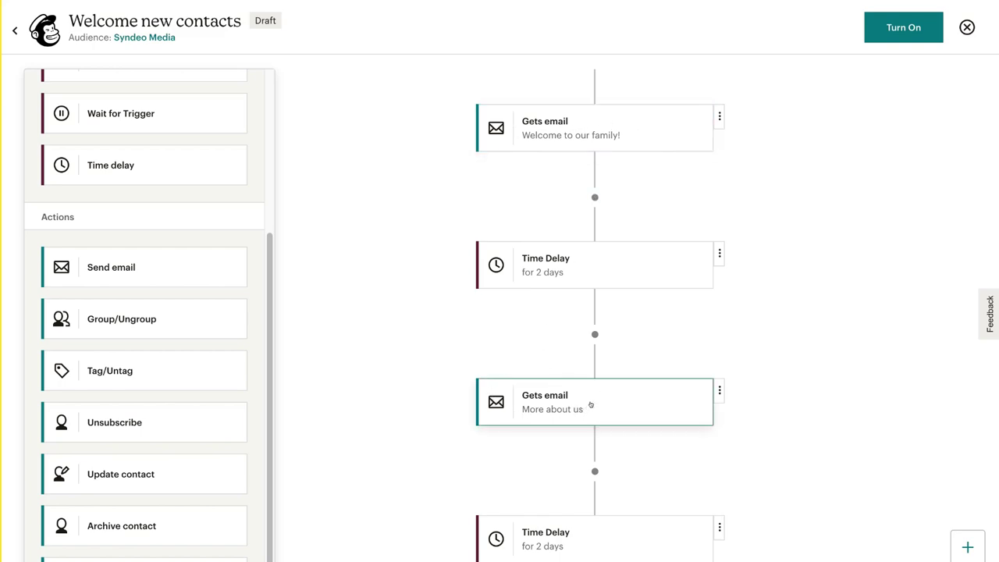
{"action": "left_click_drag", "start_coordinate": [384, 362], "coordinate": [393, 314]}
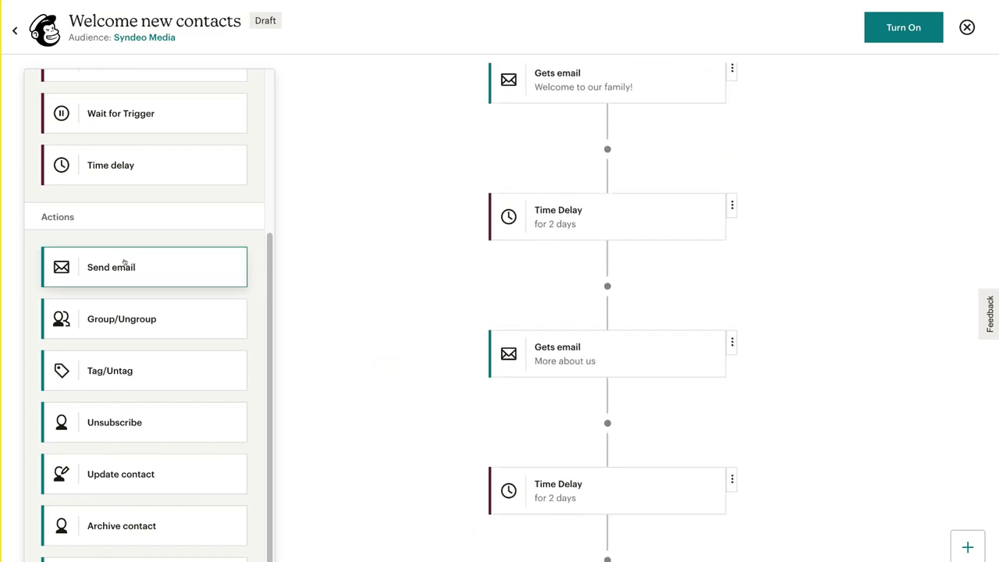
{"action": "left_click_drag", "start_coordinate": [352, 416], "coordinate": [329, 193]}
{"action": "left_click_drag", "start_coordinate": [362, 357], "coordinate": [372, 149]}
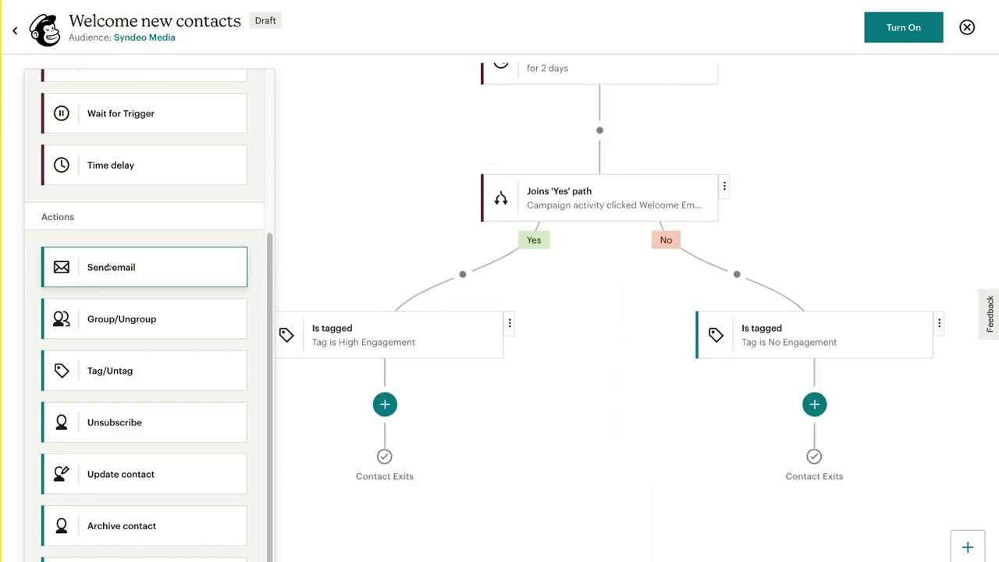
{"action": "left_click_drag", "start_coordinate": [109, 268], "coordinate": [386, 422]}
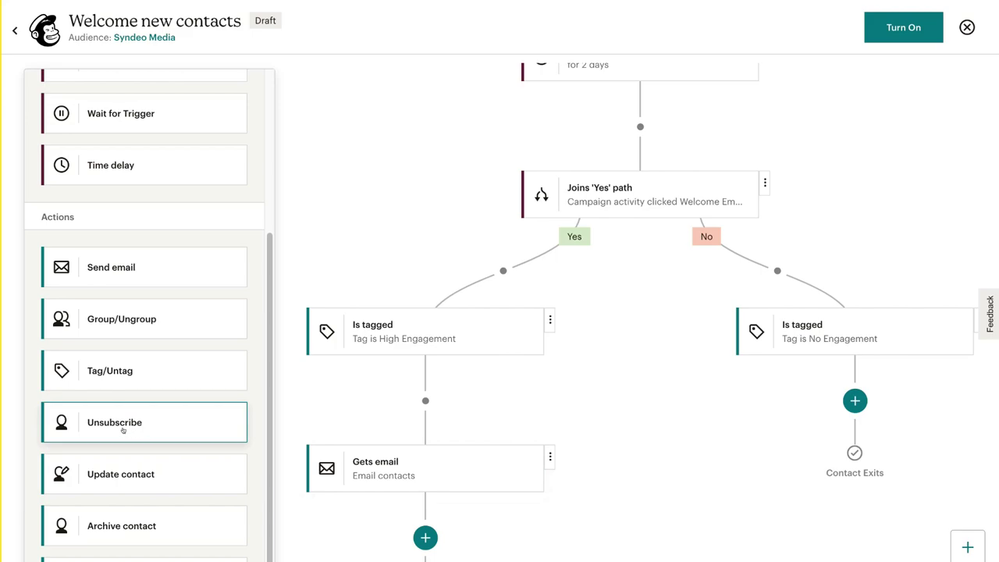
{"action": "left_click_drag", "start_coordinate": [116, 427], "coordinate": [804, 394]}
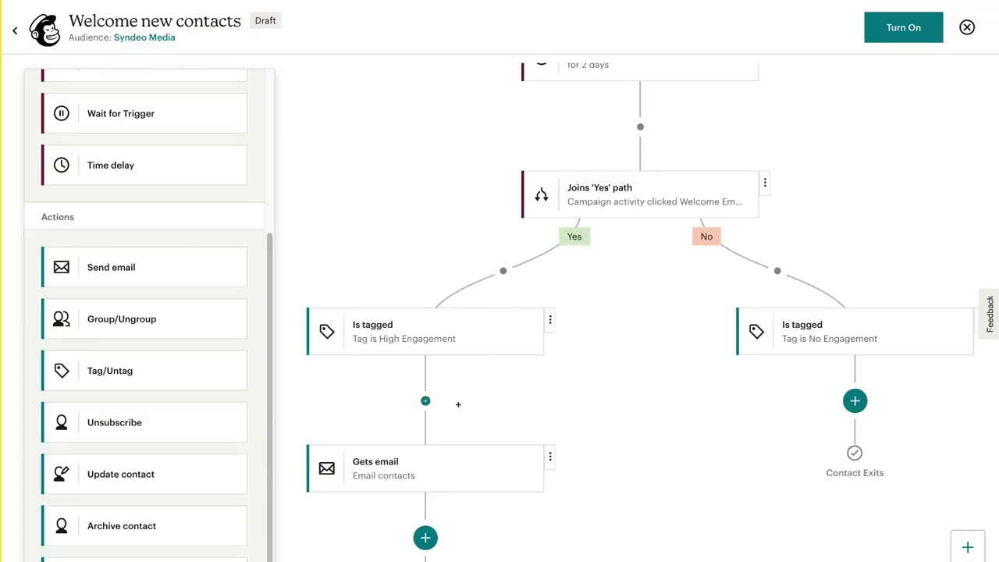
{"action": "scroll", "coordinate": [584, 415], "scroll_direction": "up", "scroll_amount": 3}
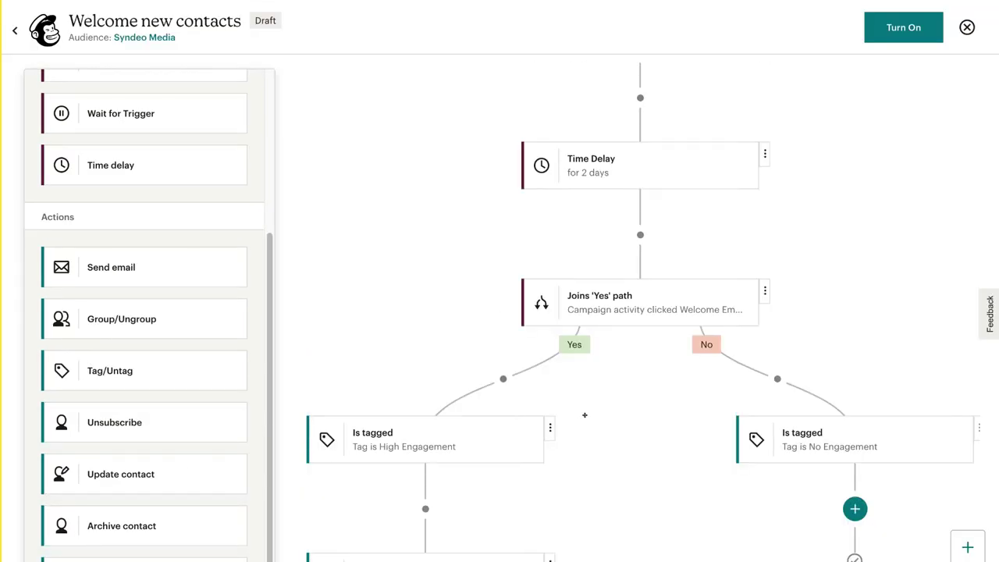
{"action": "scroll", "coordinate": [585, 415], "scroll_direction": "up", "scroll_amount": 2}
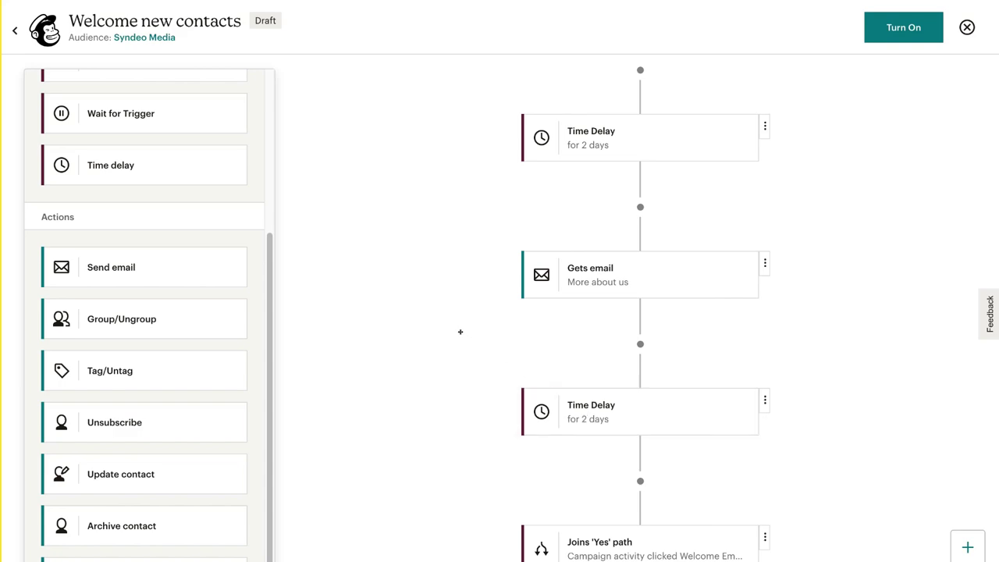
{"action": "scroll", "coordinate": [461, 332], "scroll_direction": "up", "scroll_amount": 1}
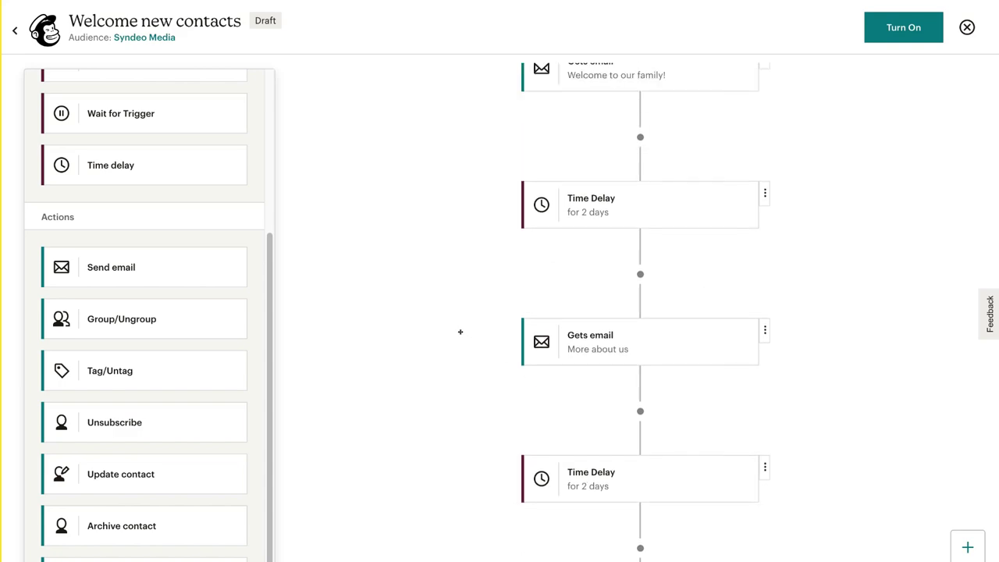
{"action": "scroll", "coordinate": [461, 332], "scroll_direction": "down", "scroll_amount": 5}
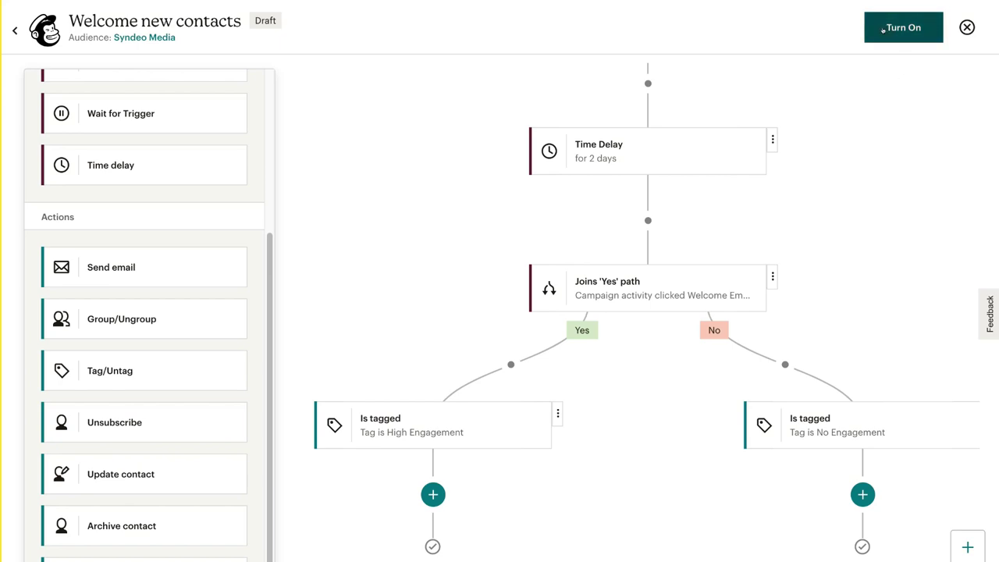
- Turn on the Welcome new contacts journey
{"action": "left_click", "coordinate": [919, 28]}
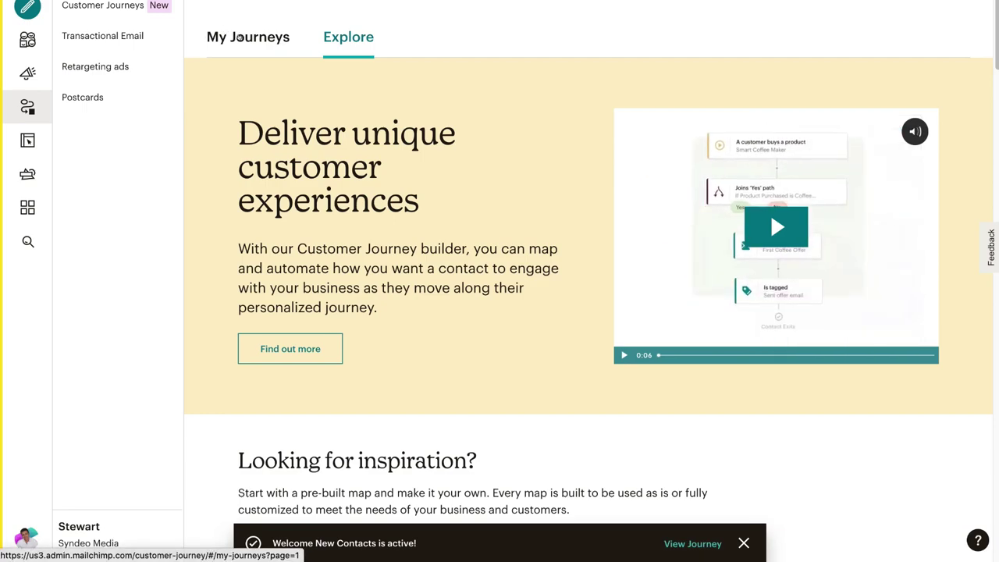
- Show My Journeys and bring up the actions menu for Welcome new contacts
{"action": "left_click", "coordinate": [240, 37]}
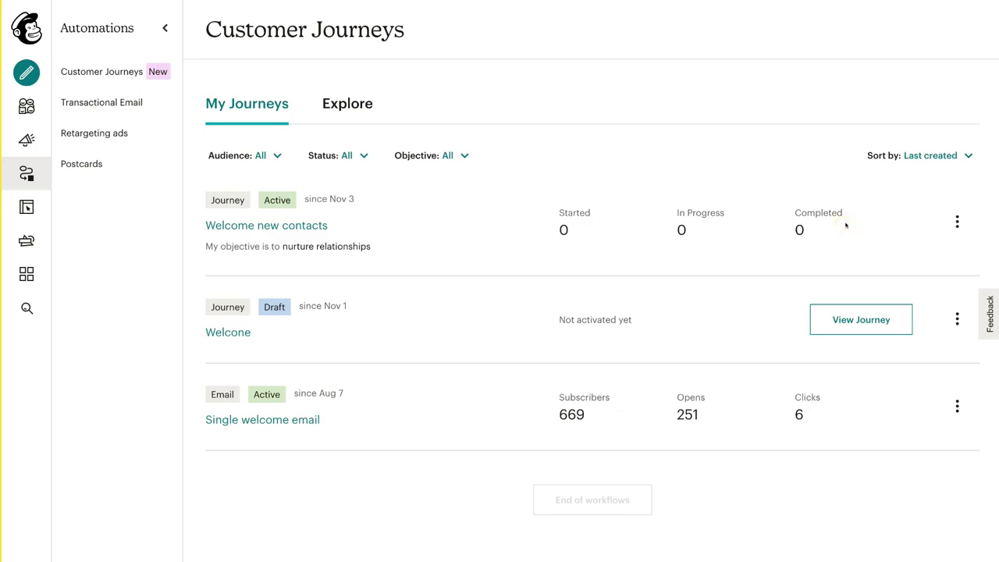
{"action": "left_click", "coordinate": [958, 222]}
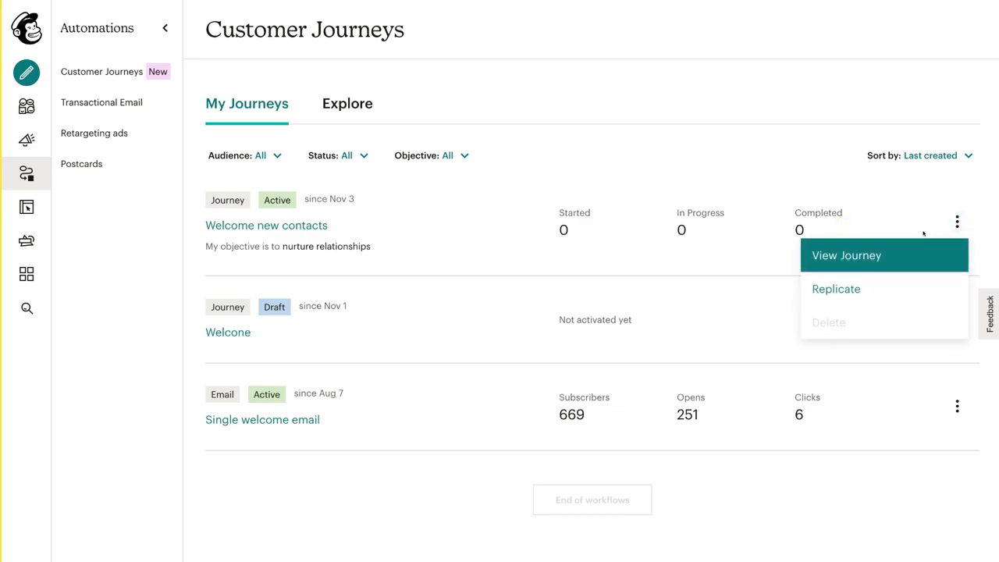